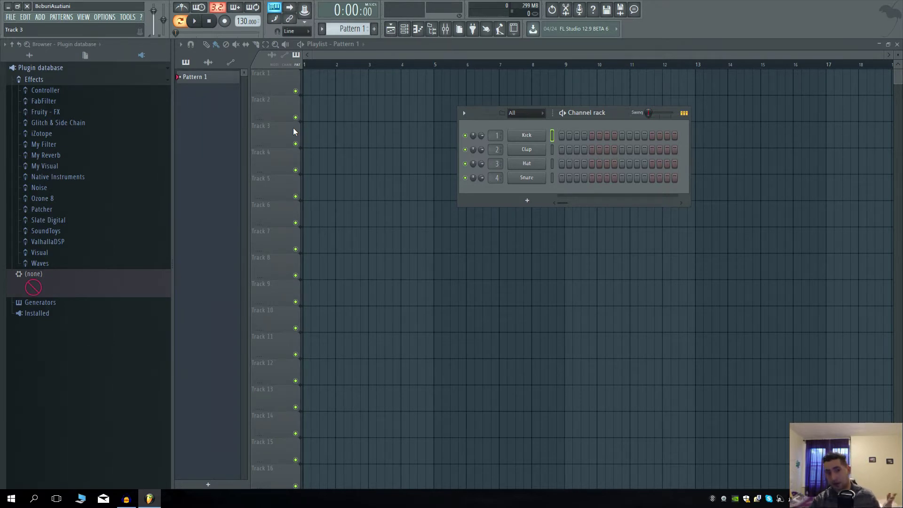
Show the mixer, select Insert 1 and browse the effect plugin categories available for its first slot
{"action": "key", "text": "F9"}
{"action": "left_click", "coordinate": [261, 62]}
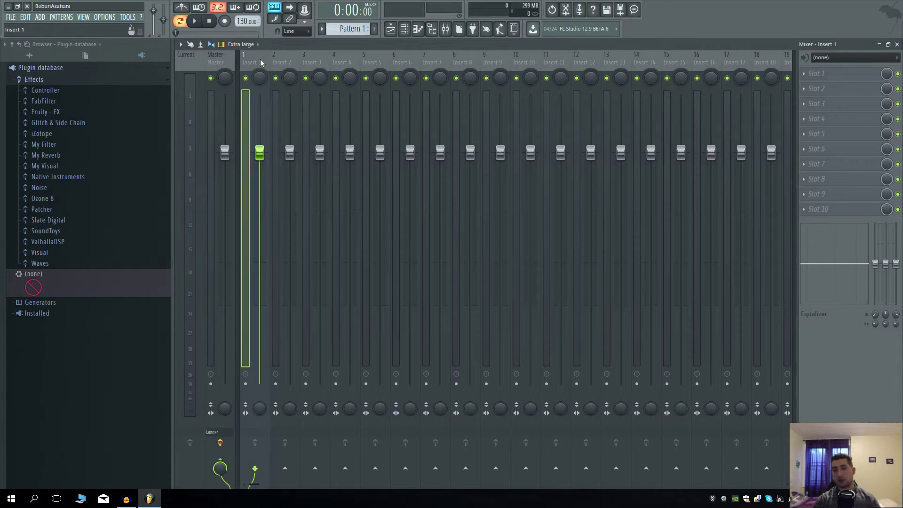
{"action": "left_click", "coordinate": [805, 74]}
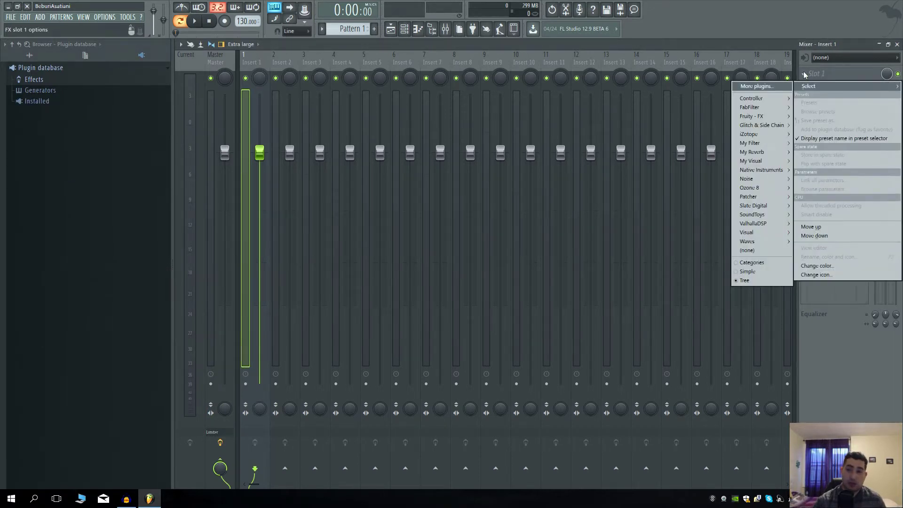
{"action": "mouse_move", "coordinate": [762, 135]}
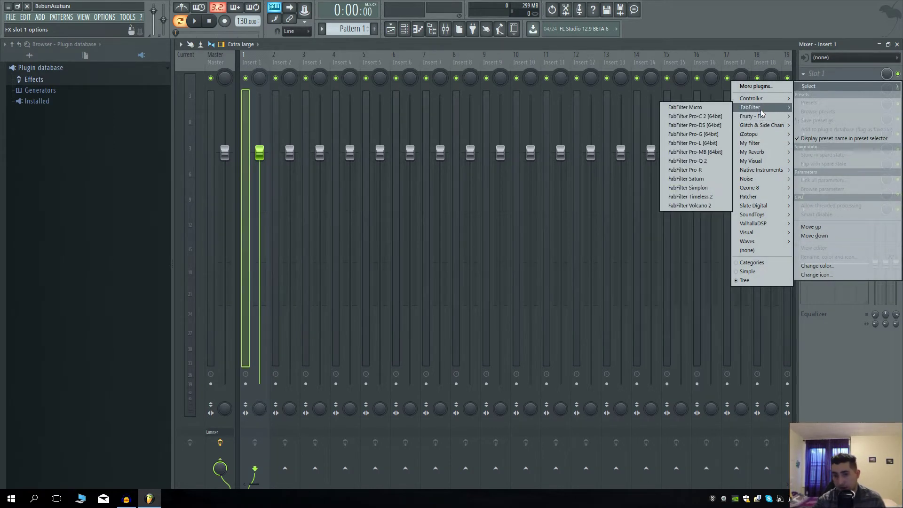
{"action": "mouse_move", "coordinate": [760, 245]}
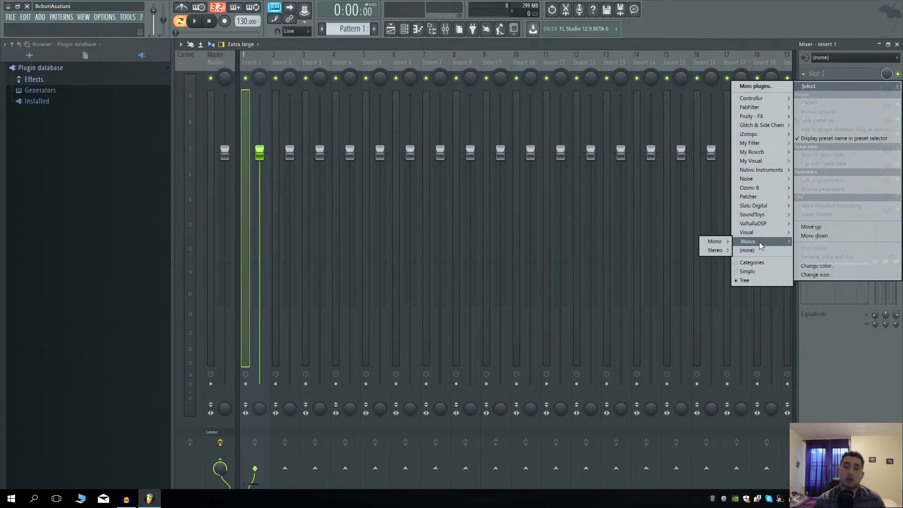
{"action": "mouse_move", "coordinate": [764, 195]}
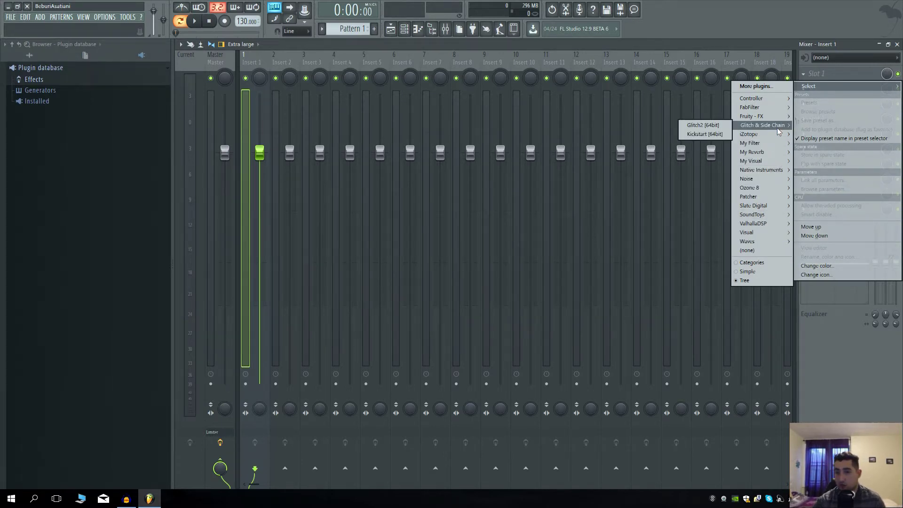
{"action": "mouse_move", "coordinate": [767, 154]}
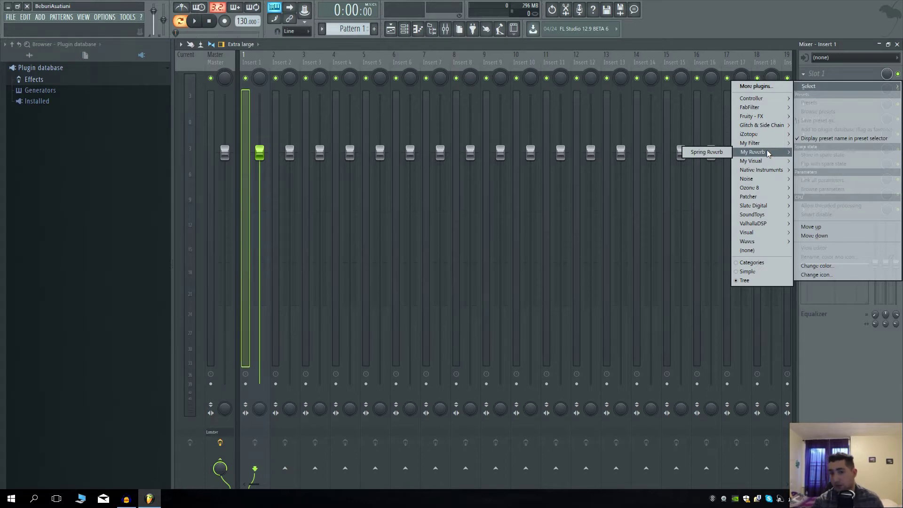
{"action": "left_click", "coordinate": [700, 48]}
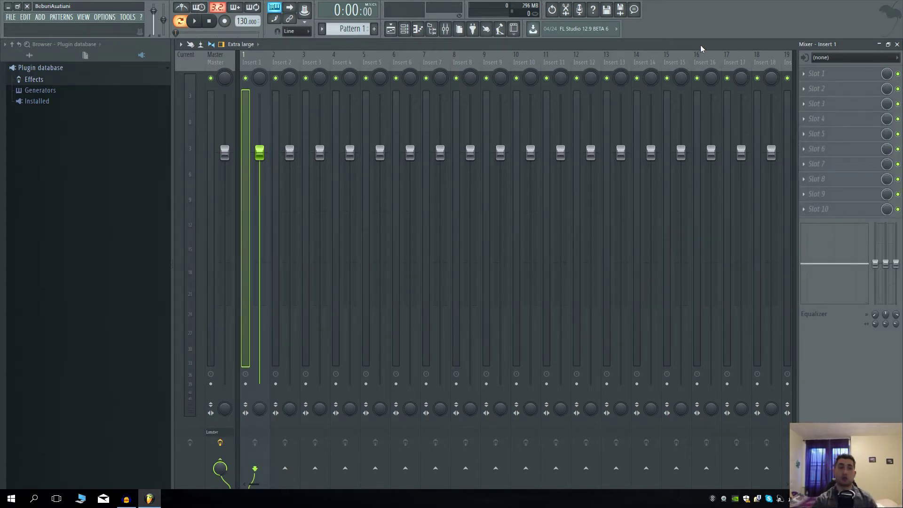
Switch to the desktop, open the Install_Xfer_OTT_1_2 folder and run Install_Xfer_OTT.exe
{"action": "key", "text": "super+d"}
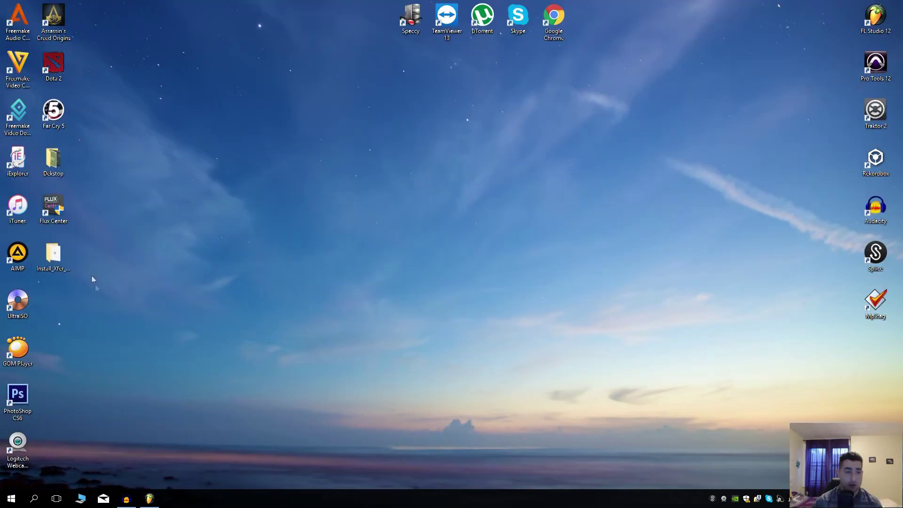
{"action": "double_click", "coordinate": [54, 256]}
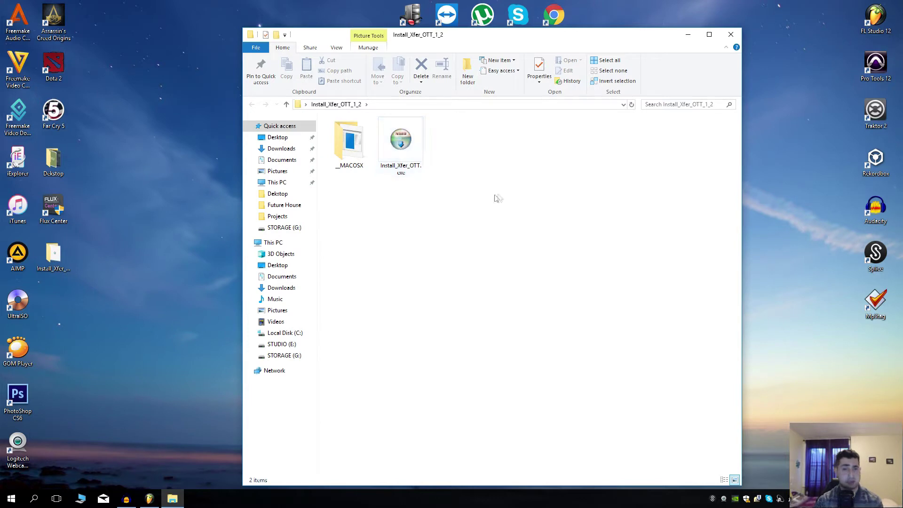
{"action": "left_click", "coordinate": [422, 140]}
{"action": "left_click", "coordinate": [520, 151]}
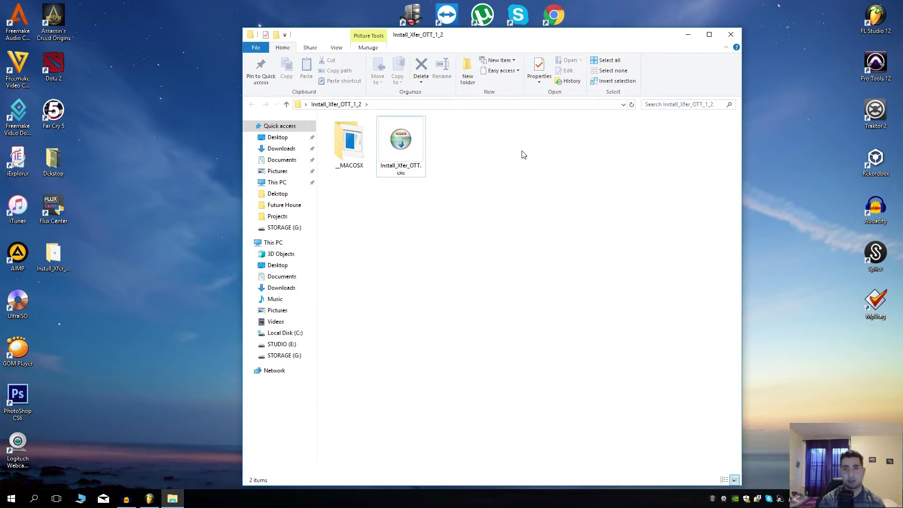
{"action": "double_click", "coordinate": [400, 141]}
{"action": "left_click", "coordinate": [480, 259]}
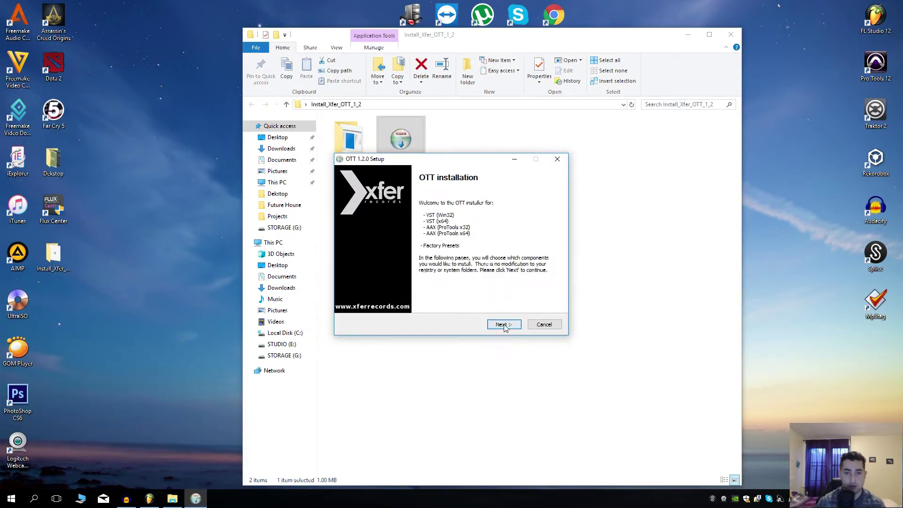
Proceed to the OTT component selection, keep only VST (x64) selected and continue to the install location
{"action": "left_click", "coordinate": [504, 325]}
{"action": "left_click", "coordinate": [503, 325]}
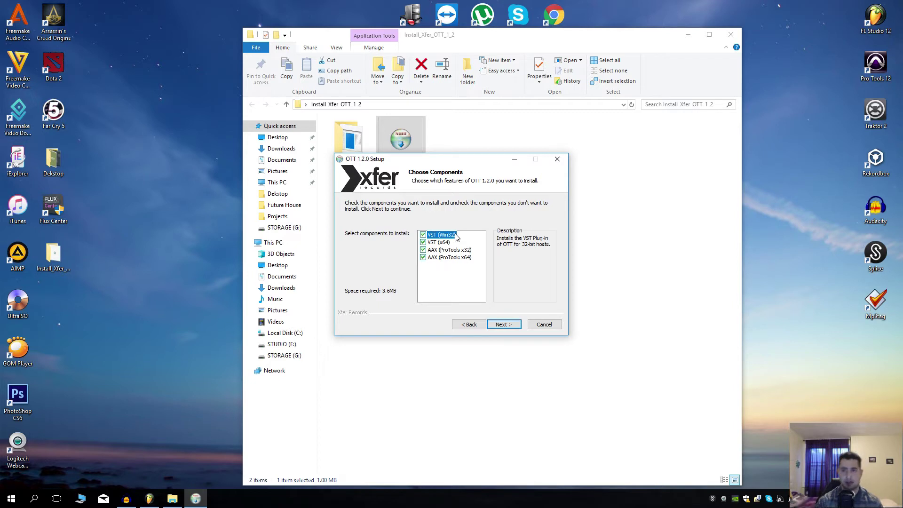
{"action": "left_click_drag", "start_coordinate": [423, 159], "coordinate": [515, 127]}
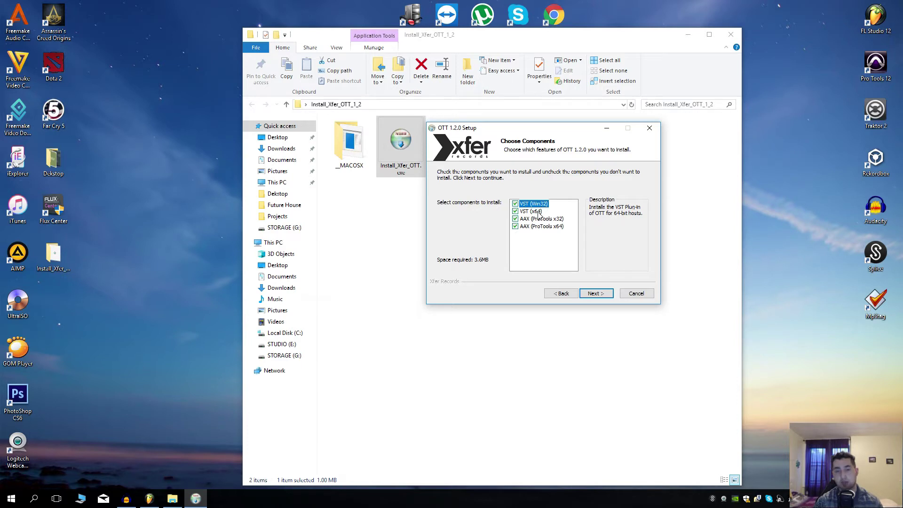
{"action": "left_click", "coordinate": [539, 218]}
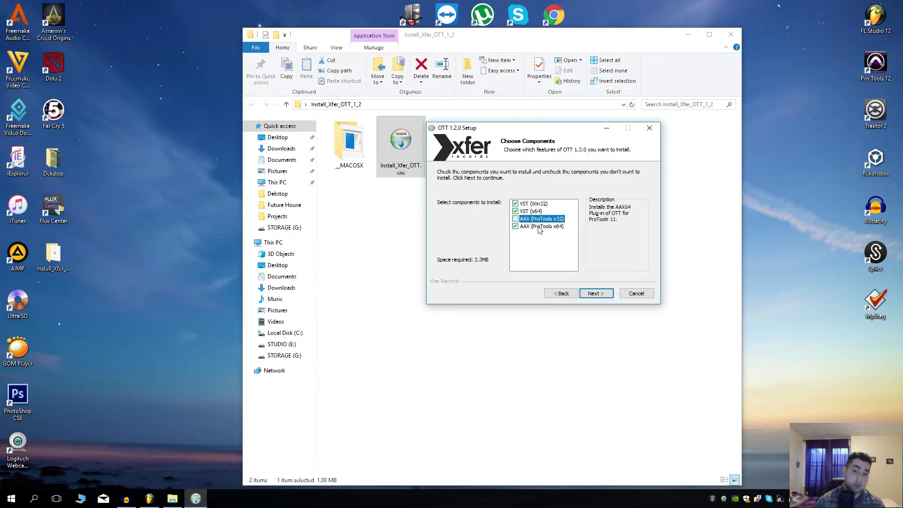
{"action": "left_click", "coordinate": [515, 227]}
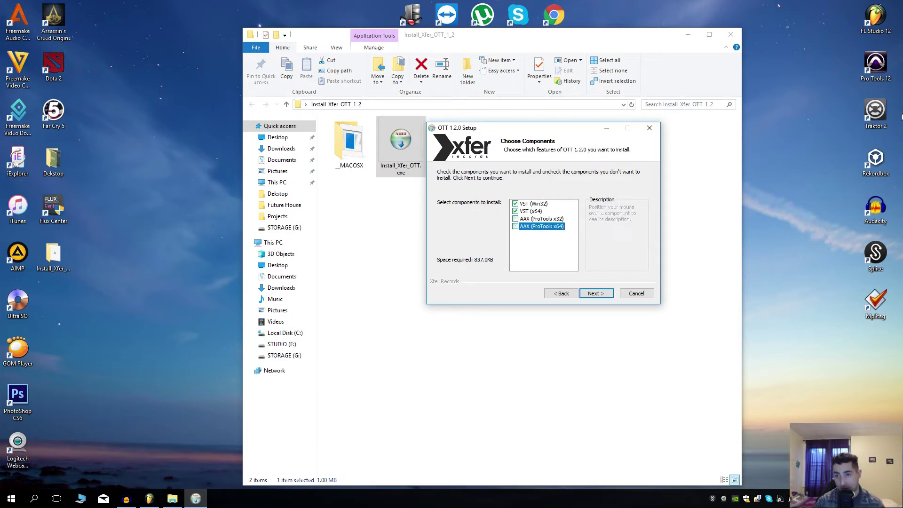
{"action": "left_click", "coordinate": [875, 66]}
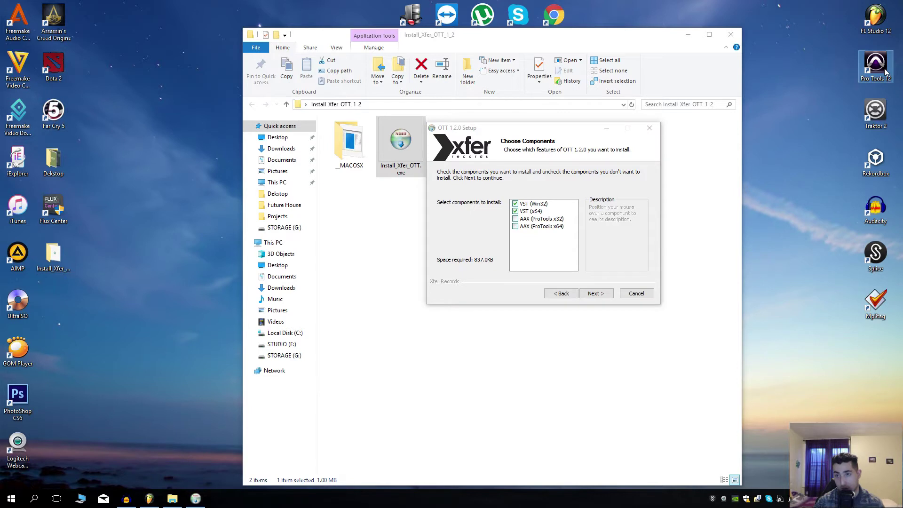
{"action": "left_click", "coordinate": [591, 247]}
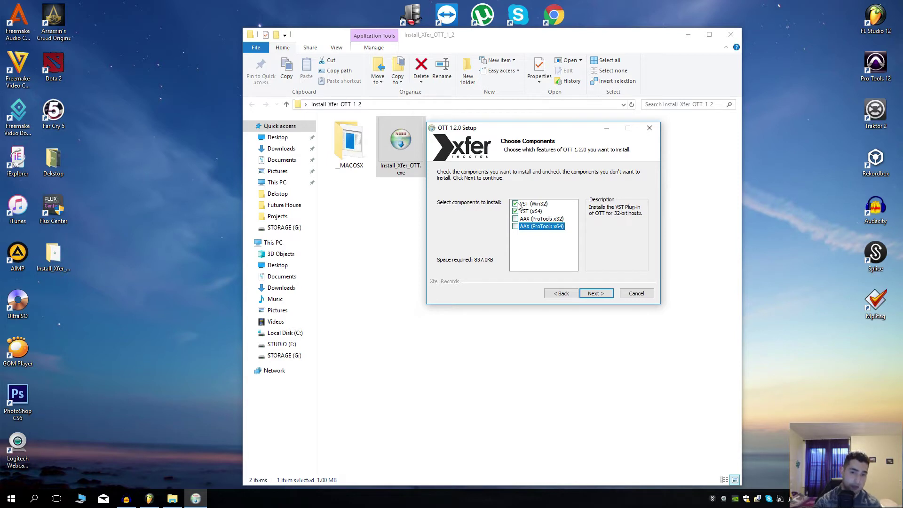
{"action": "left_click", "coordinate": [516, 204]}
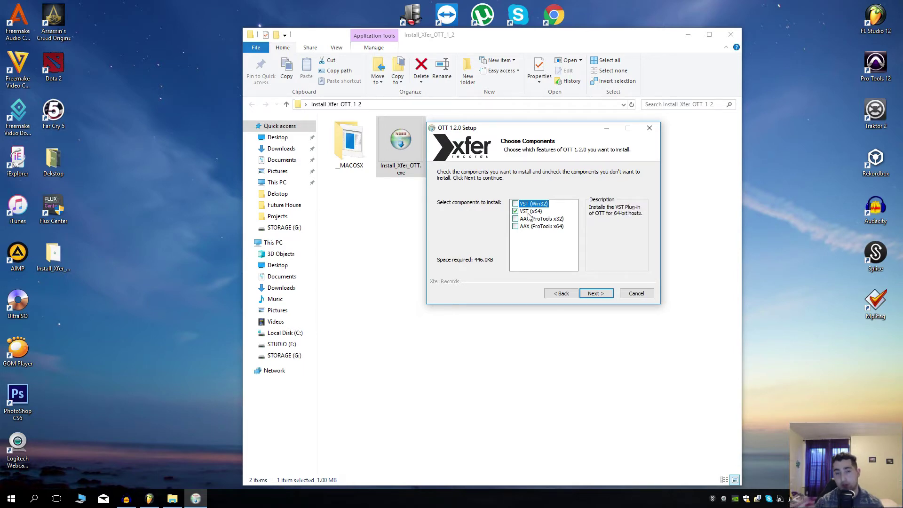
{"action": "left_click", "coordinate": [595, 294]}
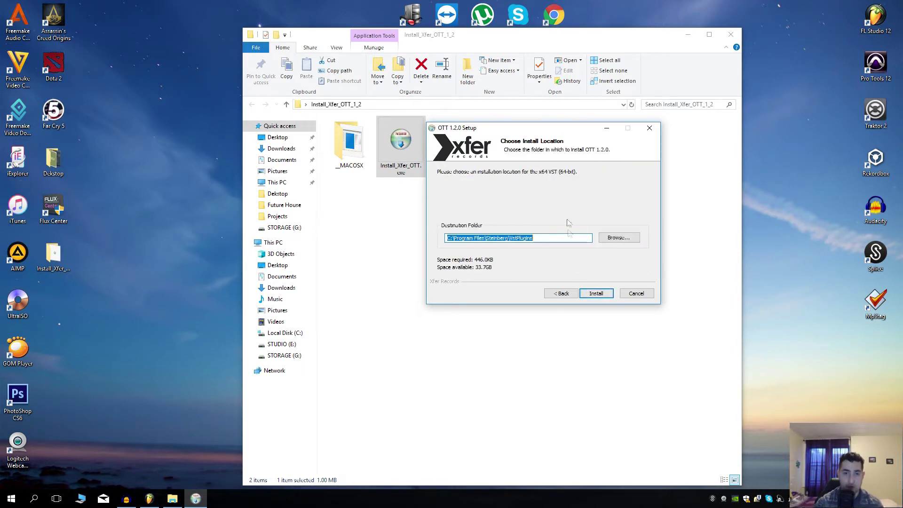
Set the OTT destination to the VST x64 folder under STUDIO (E:), STUFF, FL Studio 12
{"action": "left_click", "coordinate": [603, 240]}
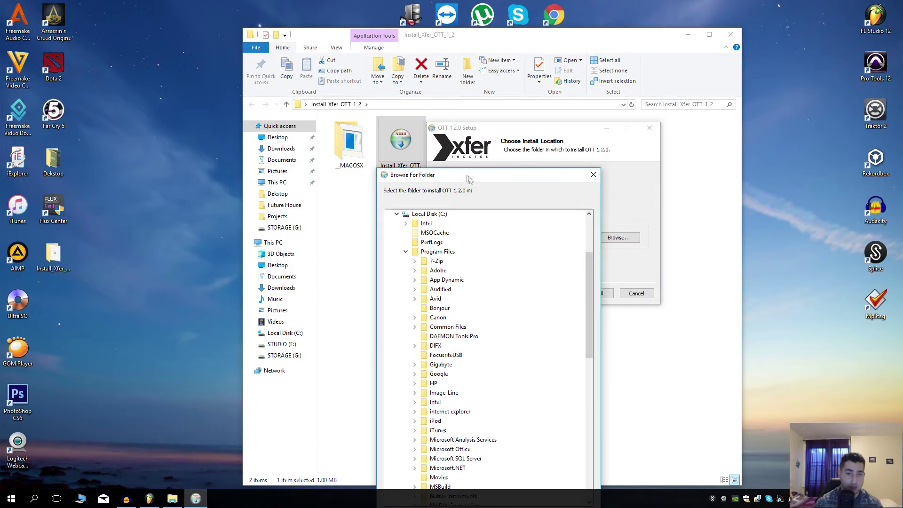
{"action": "left_click", "coordinate": [497, 174]}
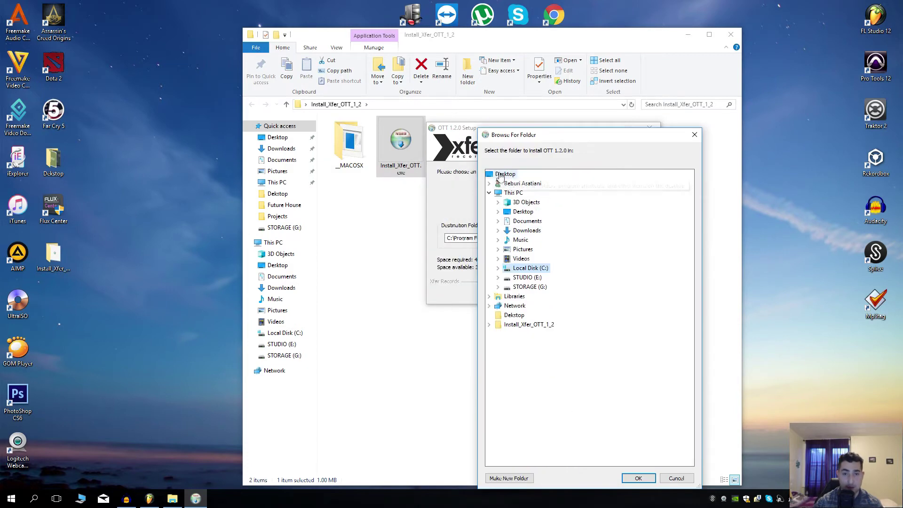
{"action": "left_click", "coordinate": [499, 280]}
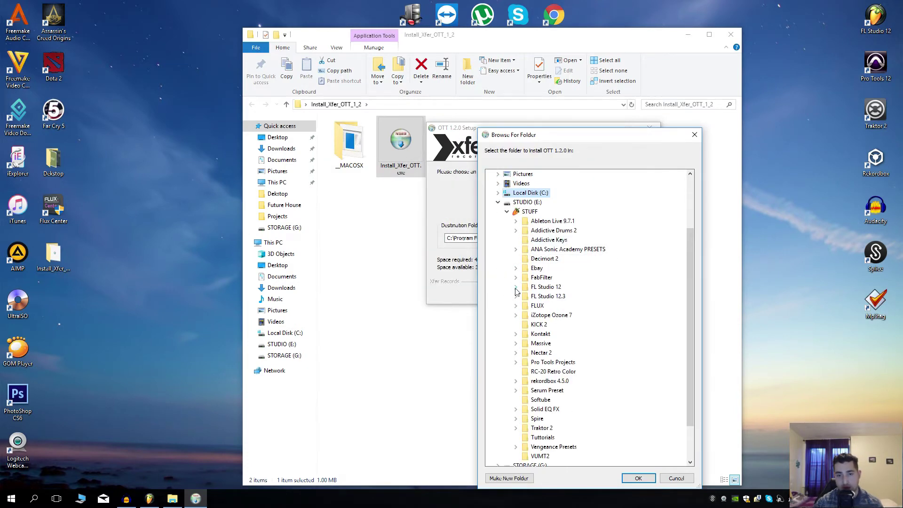
{"action": "left_click", "coordinate": [515, 286]}
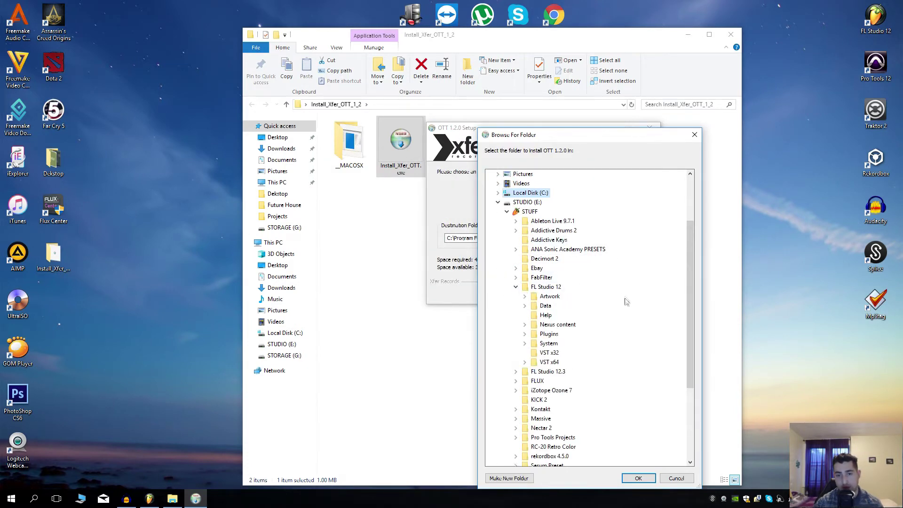
{"action": "double_click", "coordinate": [548, 362]}
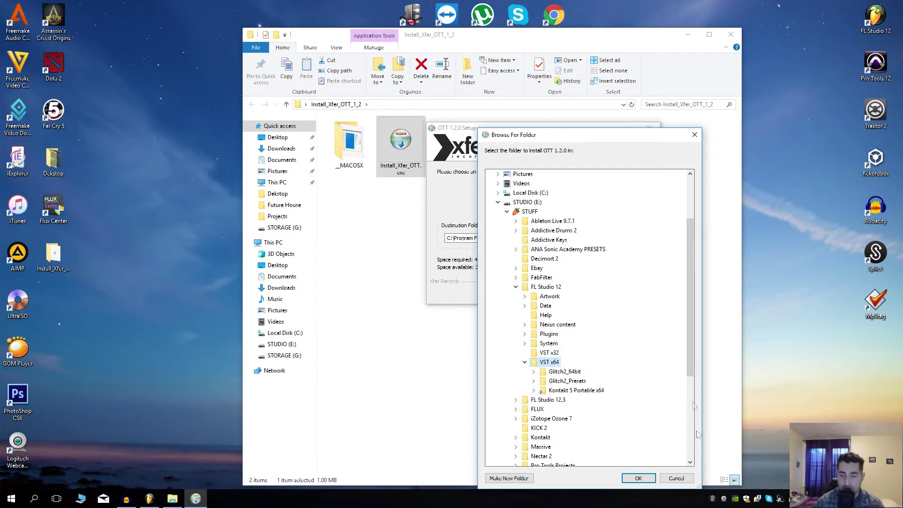
{"action": "left_click", "coordinate": [639, 478]}
Install OTT, finish the setup wizard and close the installer's folder window
{"action": "left_click", "coordinate": [596, 293]}
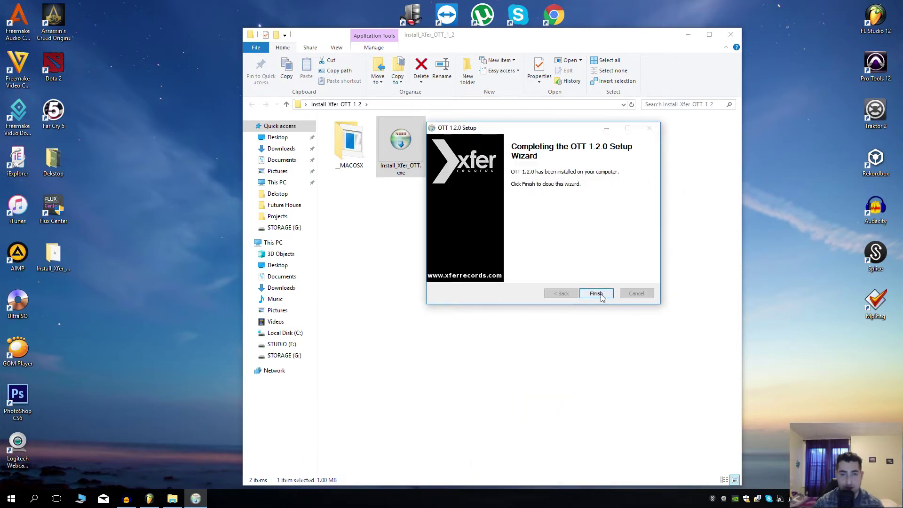
{"action": "left_click", "coordinate": [596, 292]}
{"action": "left_click", "coordinate": [731, 34]}
Switch back to FL Studio and open the Plugin Manager from the generator plugin selection
{"action": "key", "text": "alt+Tab"}
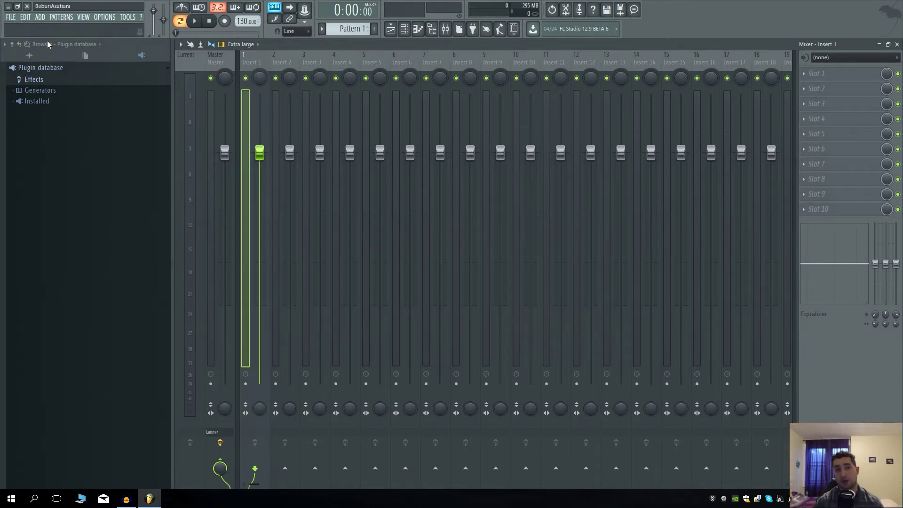
{"action": "left_click", "coordinate": [39, 17]}
{"action": "left_click", "coordinate": [59, 35]}
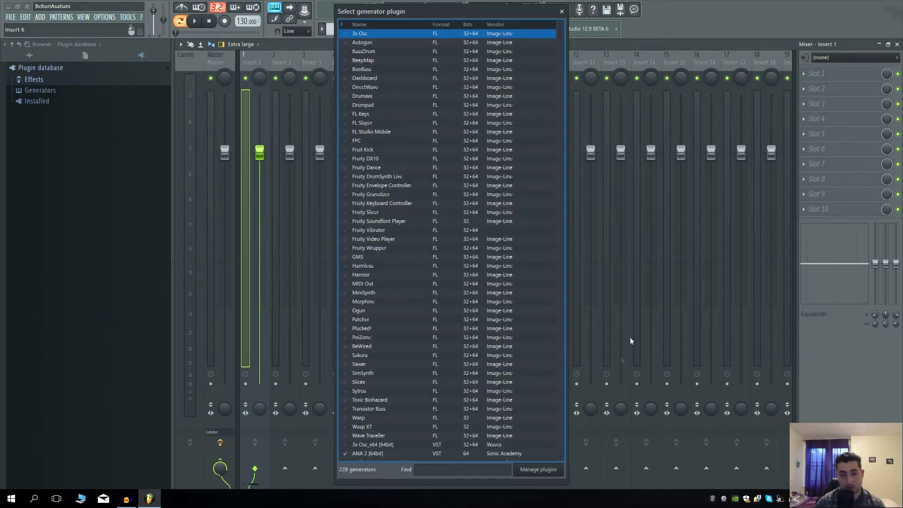
{"action": "left_click", "coordinate": [536, 470]}
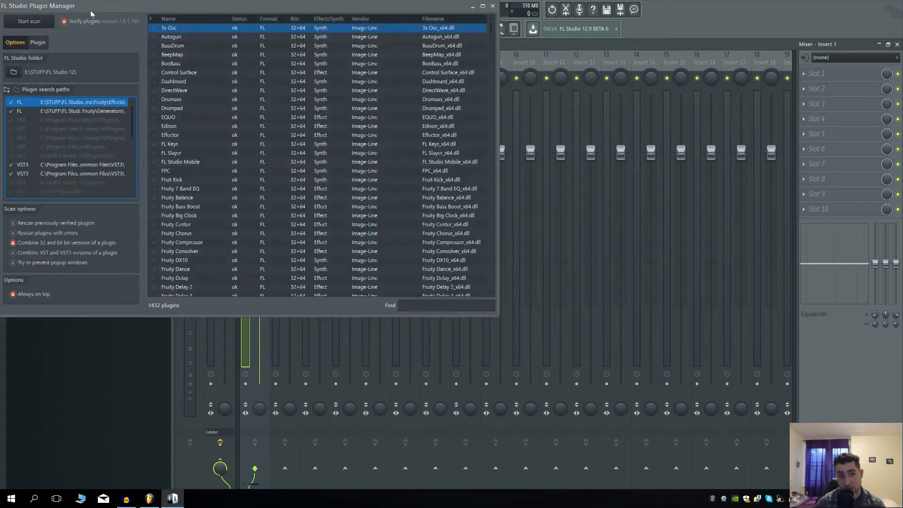
Add the VST x64 folder under STUDIO (E:), STUFF, FL Studio 12 to the plugin search paths
{"action": "scroll", "coordinate": [345, 150], "scroll_direction": "down", "scroll_amount": 2}
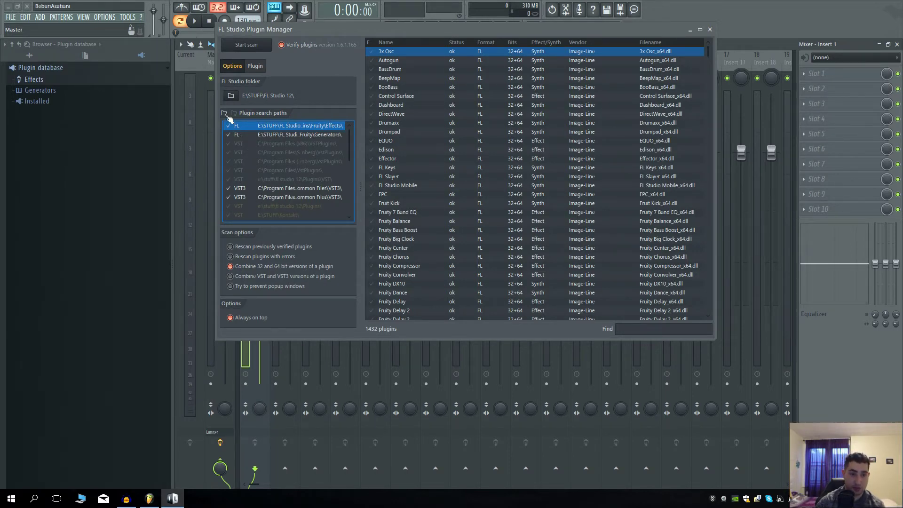
{"action": "left_click", "coordinate": [225, 114]}
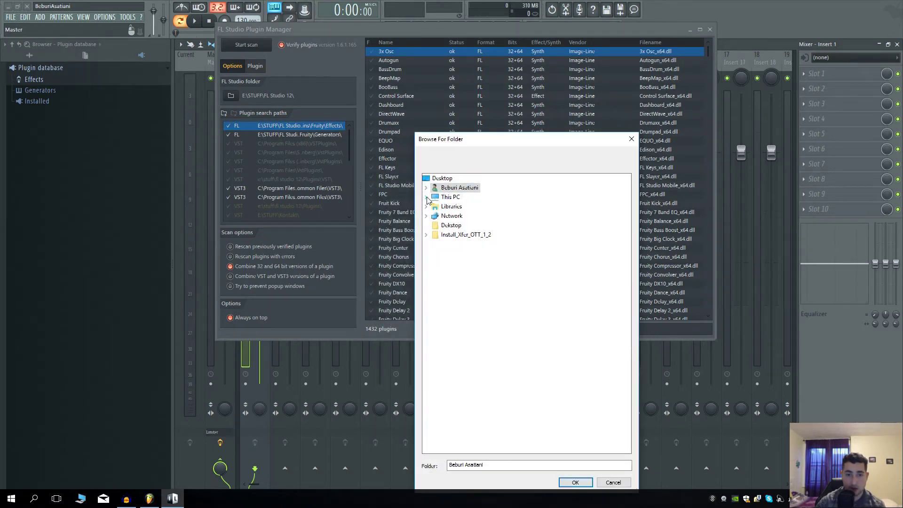
{"action": "left_click", "coordinate": [426, 197]}
{"action": "left_click", "coordinate": [434, 281]}
{"action": "left_click", "coordinate": [444, 290]}
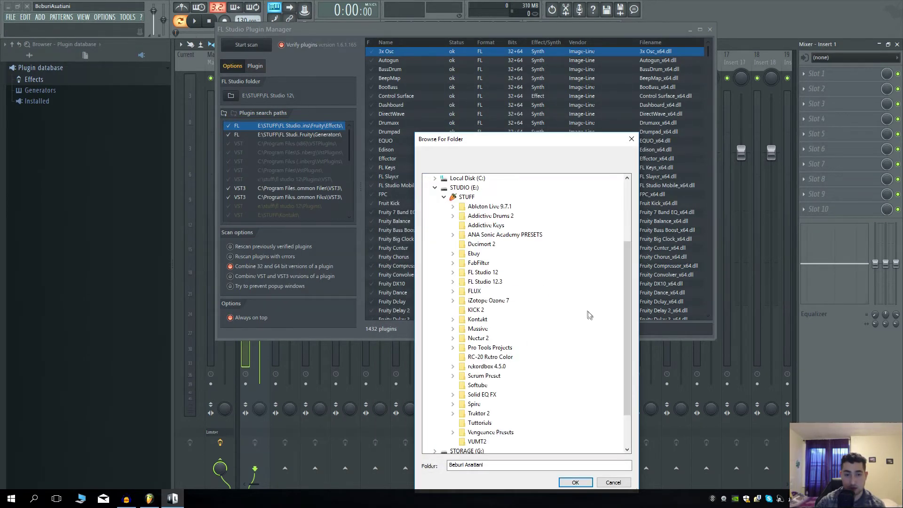
{"action": "left_click", "coordinate": [453, 272]}
{"action": "double_click", "coordinate": [486, 347]}
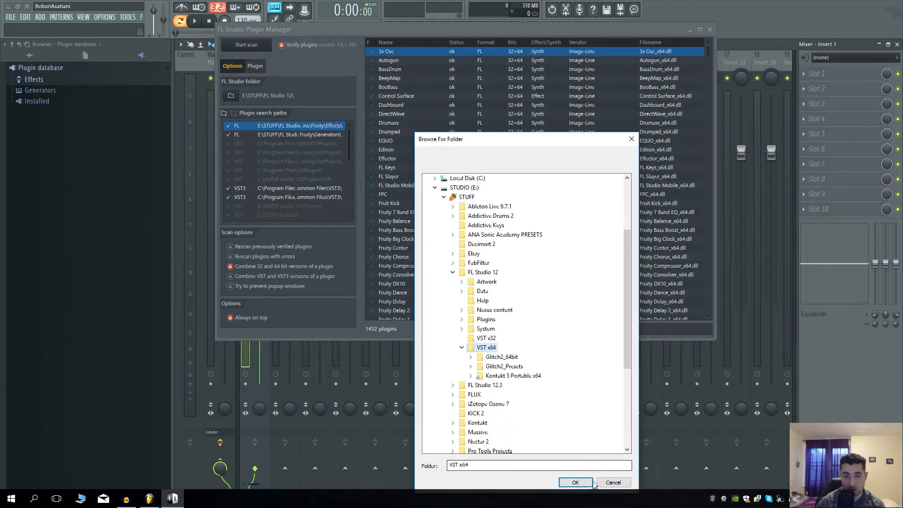
{"action": "left_click", "coordinate": [579, 483]}
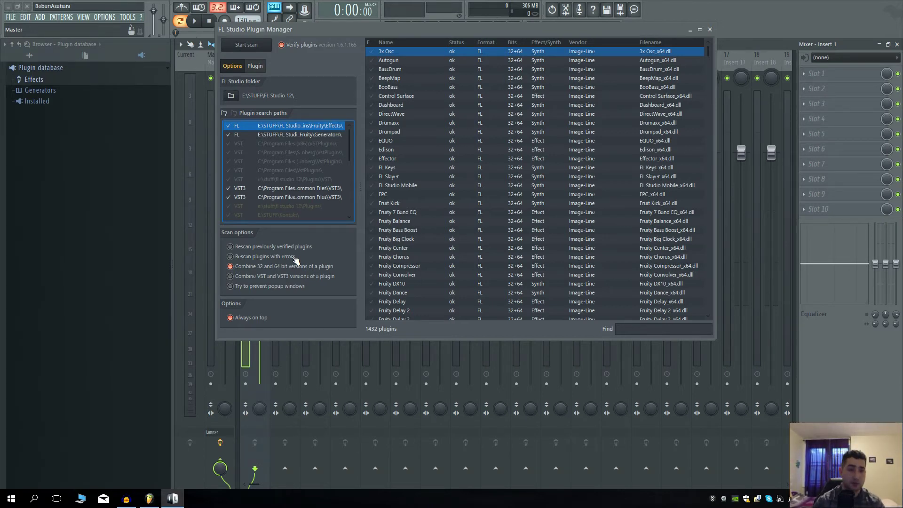
Scan for new plugins and locate OTT [64bit] in the resulting plugin list
{"action": "left_click", "coordinate": [246, 45]}
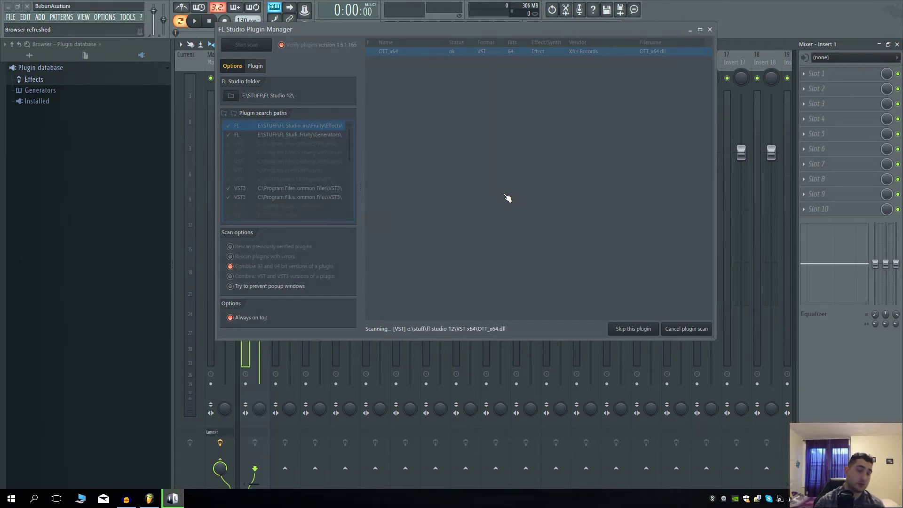
{"action": "scroll", "coordinate": [696, 228], "scroll_direction": "up", "scroll_amount": 20}
{"action": "scroll", "coordinate": [683, 86], "scroll_direction": "up", "scroll_amount": 10}
{"action": "scroll", "coordinate": [677, 104], "scroll_direction": "down", "scroll_amount": 8}
{"action": "scroll", "coordinate": [674, 115], "scroll_direction": "down", "scroll_amount": 20}
{"action": "scroll", "coordinate": [672, 146], "scroll_direction": "down", "scroll_amount": 15}
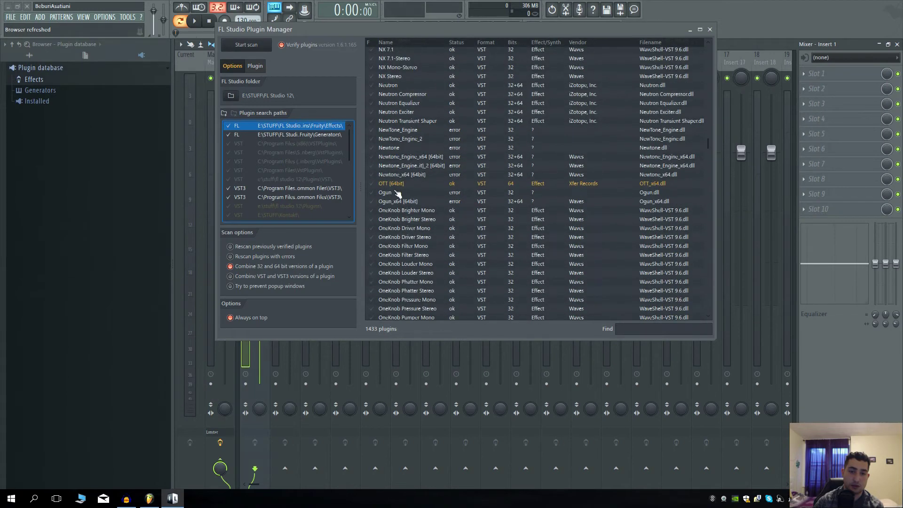
Find OTT in the plugin list, mark OTT [64bit] as a favorite and close the Plugin Manager
{"action": "left_click", "coordinate": [641, 333]}
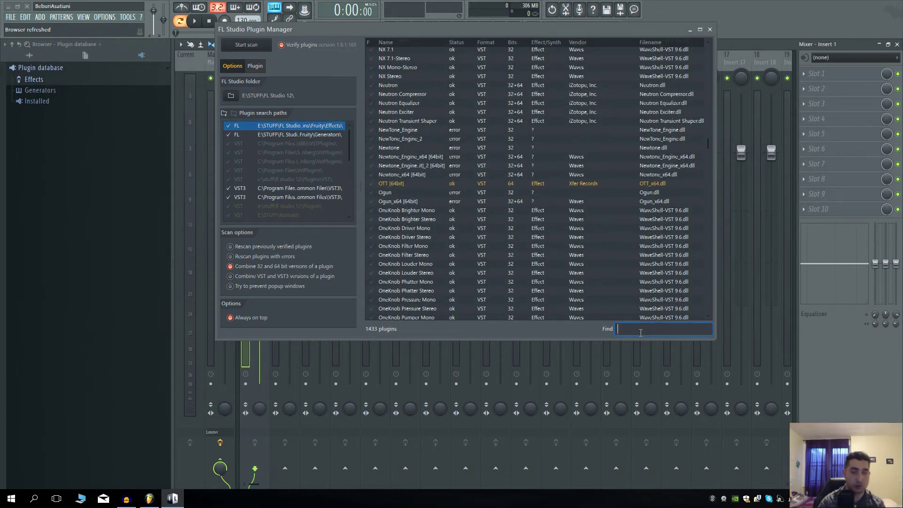
{"action": "type", "text": "ott"}
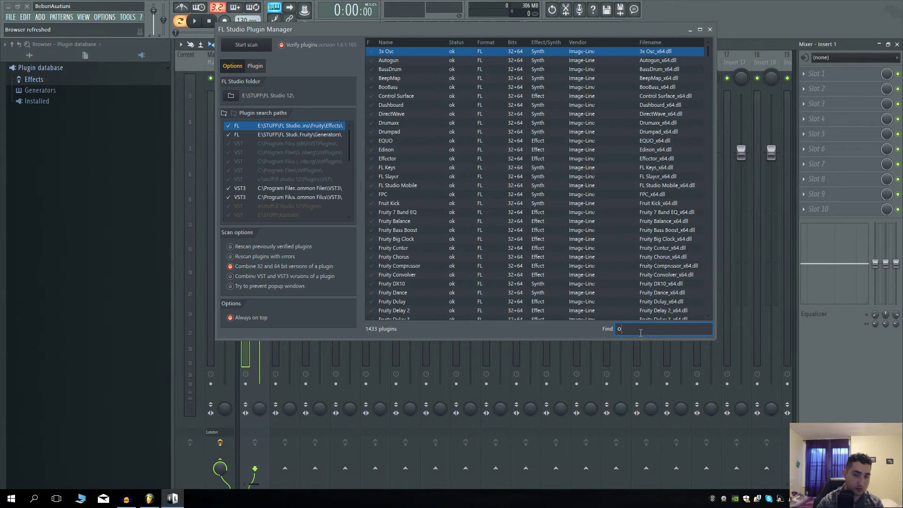
{"action": "left_click", "coordinate": [372, 51]}
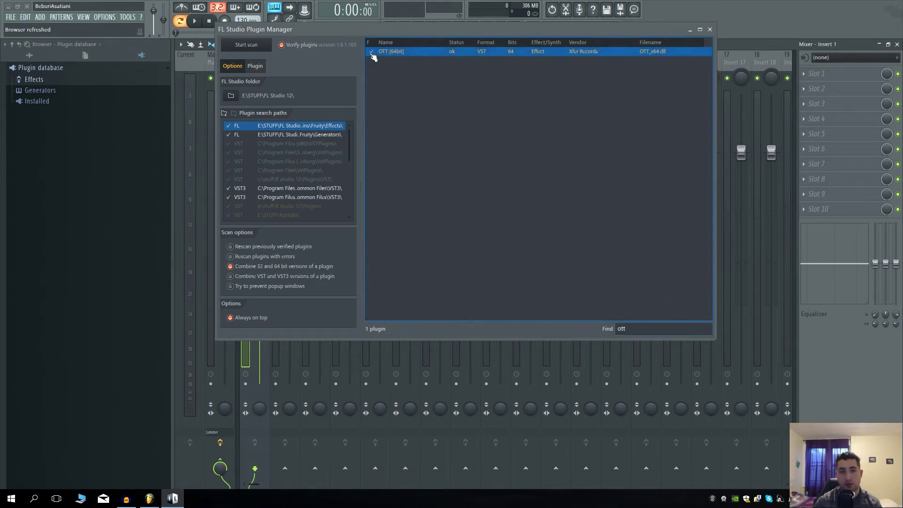
{"action": "left_click", "coordinate": [709, 29]}
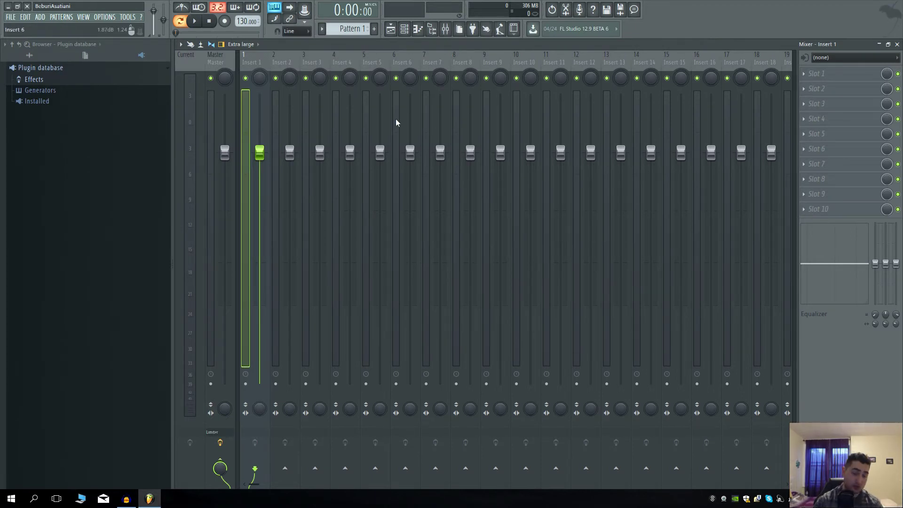
Load OTT [64bit] from the effect category into slot 1 of mixer Insert 1 and move its window aside
{"action": "left_click", "coordinate": [285, 63]}
{"action": "left_click", "coordinate": [345, 64]}
{"action": "left_click", "coordinate": [248, 62]}
{"action": "left_click", "coordinate": [277, 62]}
{"action": "left_click", "coordinate": [367, 62]}
{"action": "left_click", "coordinate": [262, 64]}
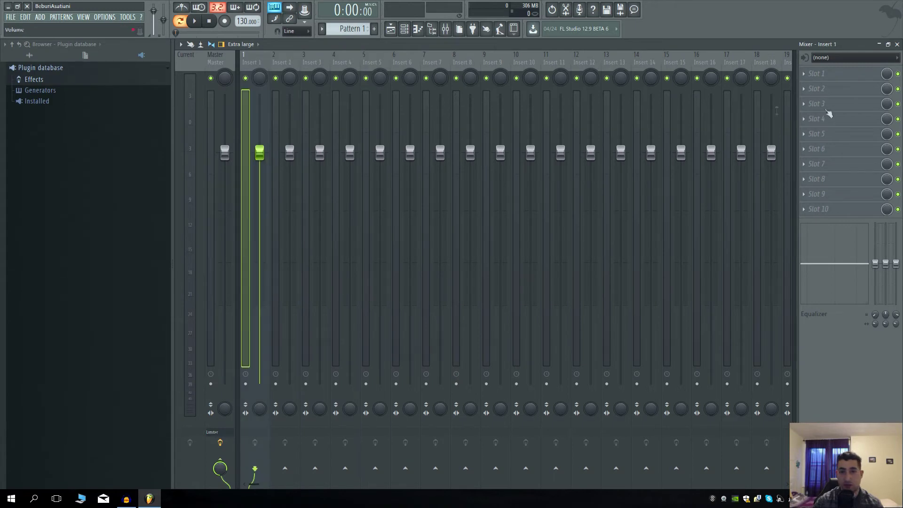
{"action": "left_click", "coordinate": [804, 75]}
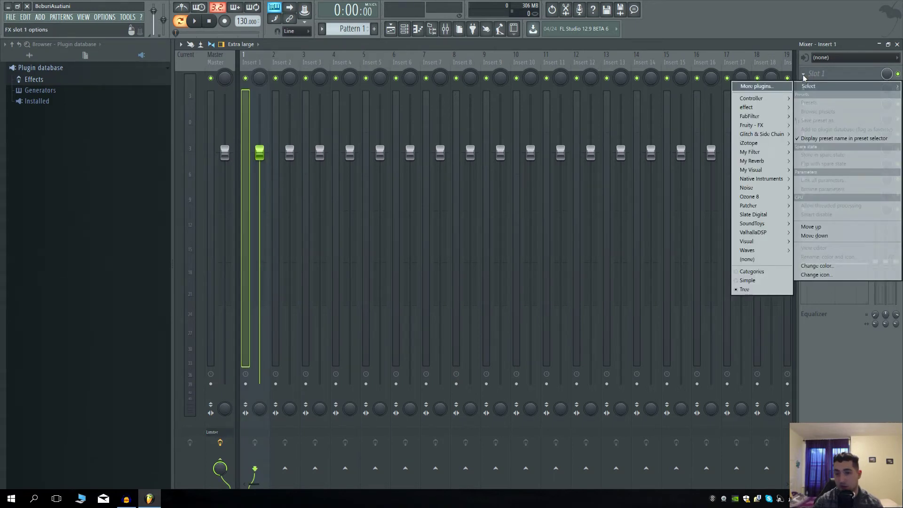
{"action": "mouse_move", "coordinate": [762, 112]}
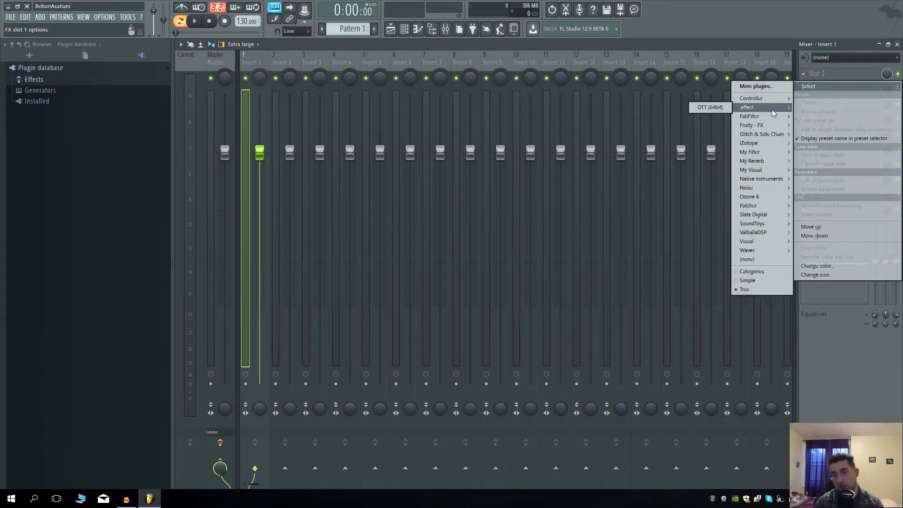
{"action": "left_click", "coordinate": [709, 107]}
{"action": "left_click_drag", "start_coordinate": [319, 130], "coordinate": [573, 109]}
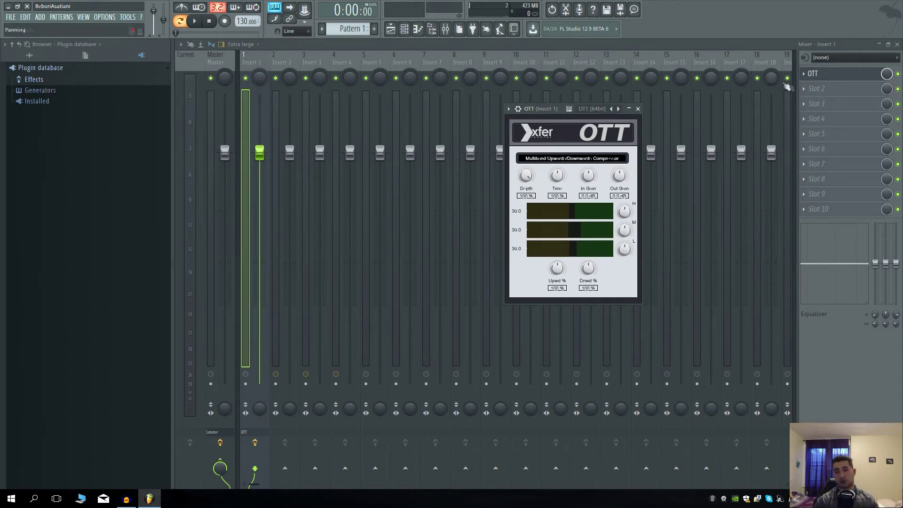
Review the plugin categories offered for the empty slots 2 and 3, including effect, iZotope and Ozone 8
{"action": "left_click", "coordinate": [818, 88]}
{"action": "mouse_move", "coordinate": [758, 128]}
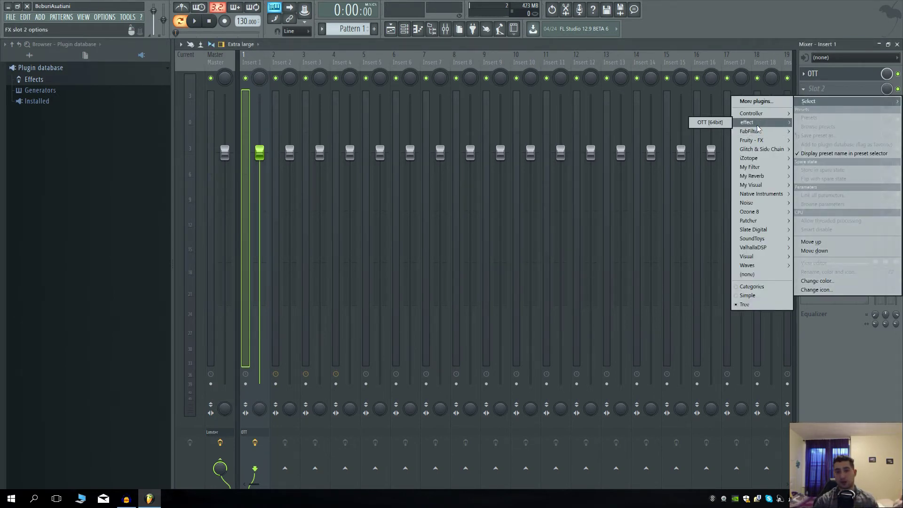
{"action": "left_click", "coordinate": [695, 52]}
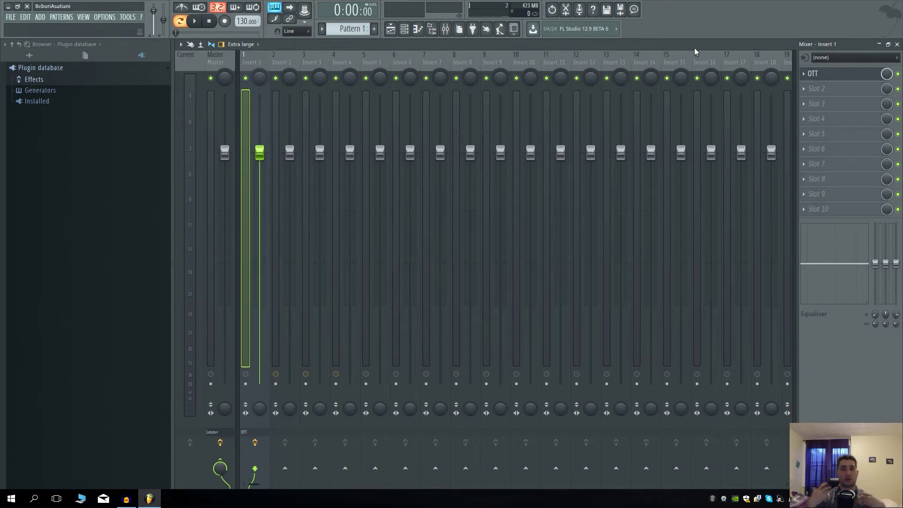
{"action": "left_click", "coordinate": [818, 103]}
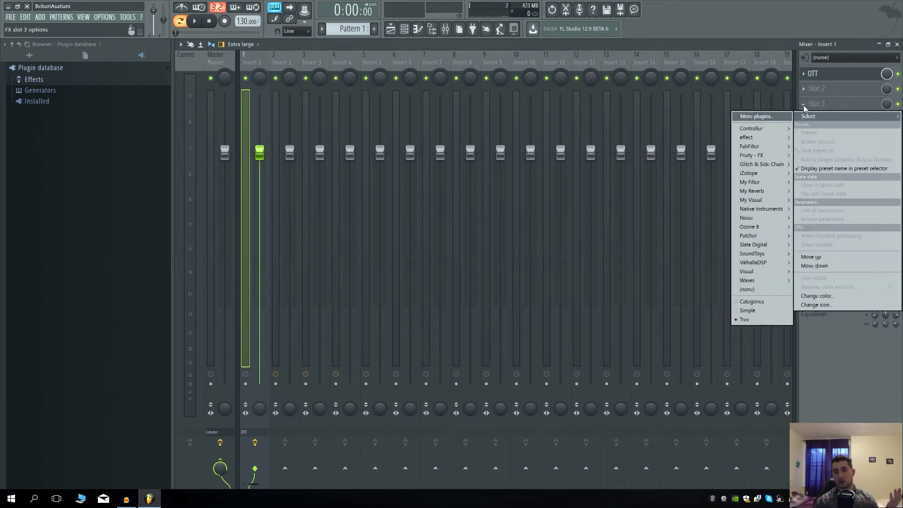
{"action": "mouse_move", "coordinate": [769, 177]}
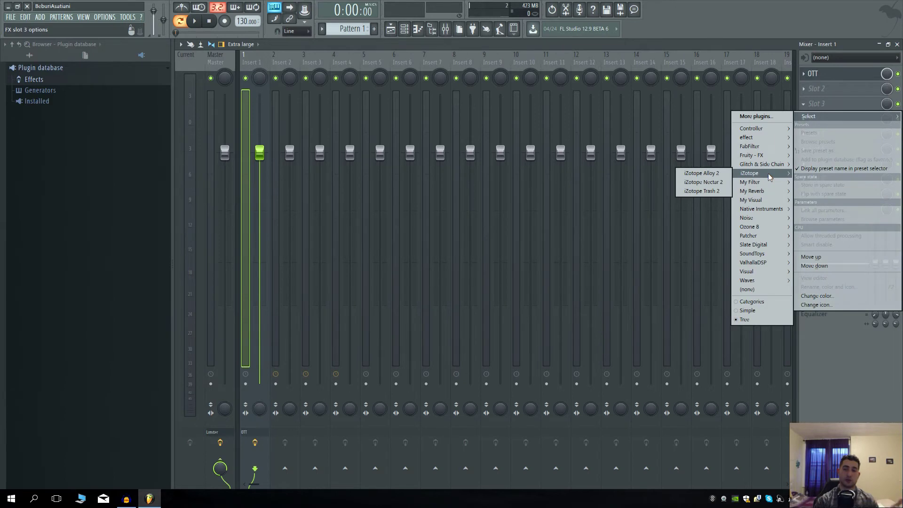
{"action": "mouse_move", "coordinate": [767, 229]}
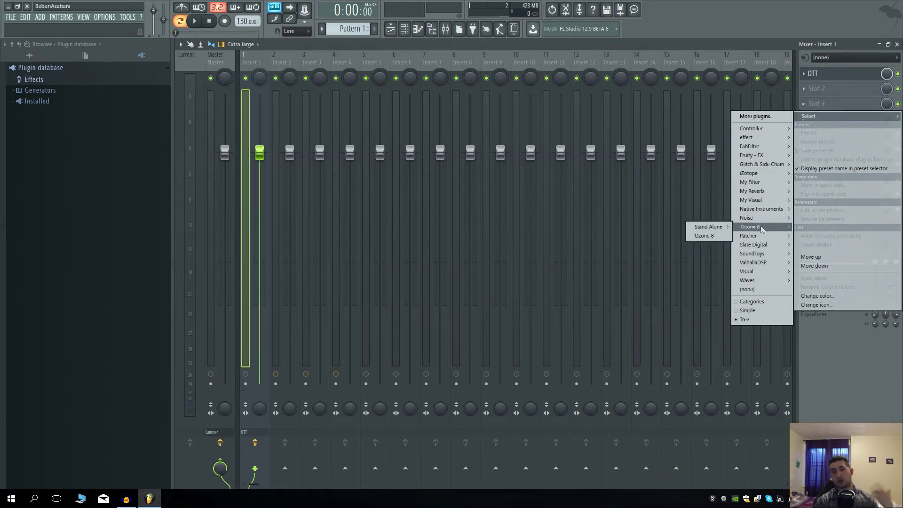
{"action": "left_click", "coordinate": [589, 49]}
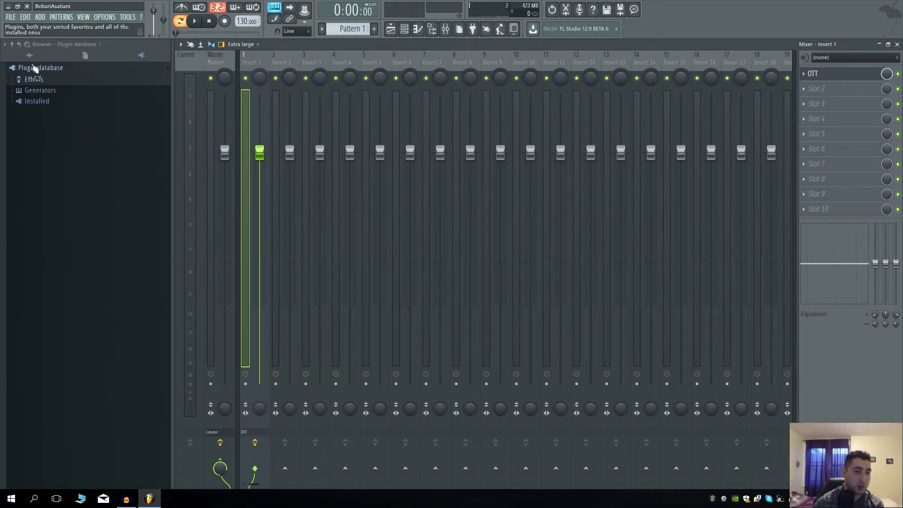
Show the Plugin database in the browser and examine the installed Fruity effects
{"action": "left_click", "coordinate": [29, 55]}
{"action": "left_click", "coordinate": [85, 55]}
{"action": "left_click", "coordinate": [141, 55]}
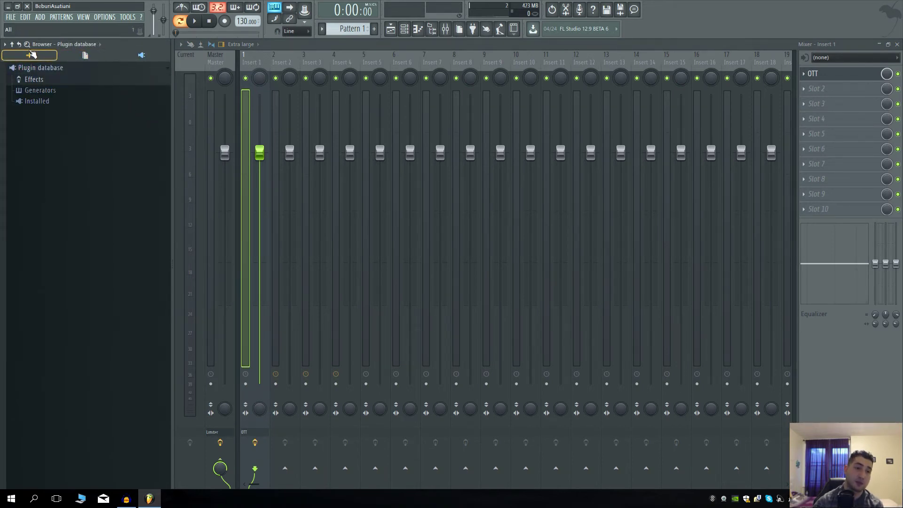
{"action": "left_click", "coordinate": [30, 55]}
{"action": "left_click", "coordinate": [85, 55]}
{"action": "left_click", "coordinate": [141, 55]}
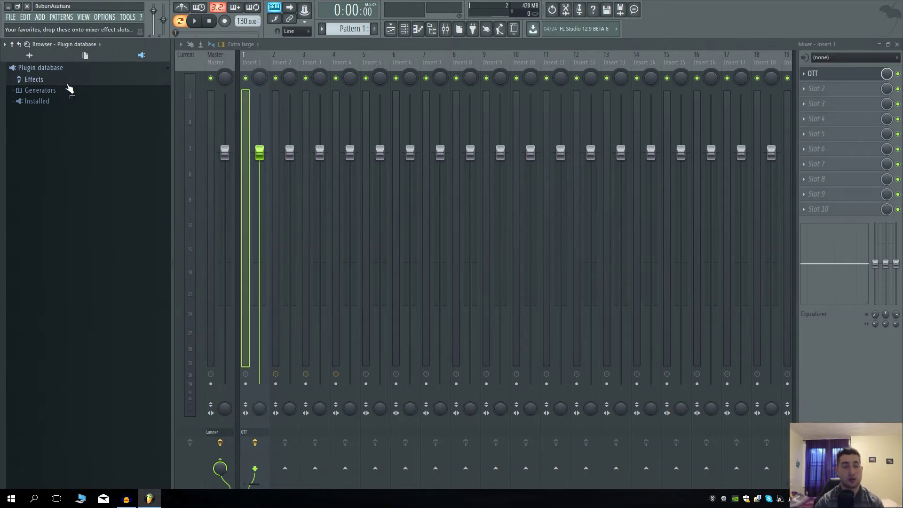
{"action": "left_click", "coordinate": [47, 102]}
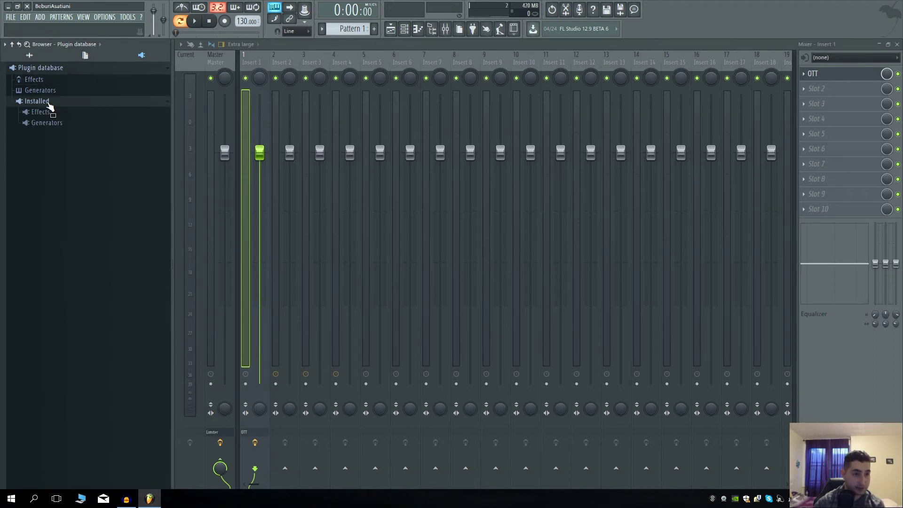
{"action": "left_click", "coordinate": [55, 114]}
{"action": "left_click", "coordinate": [56, 123]}
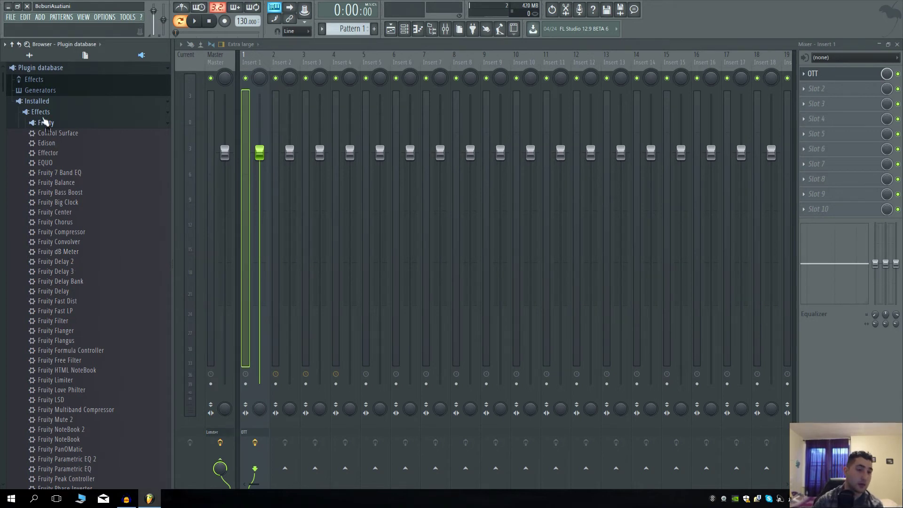
Expand the favorite Effects categories in the plugin database and compare them with the categories offered for slot 3
{"action": "left_click", "coordinate": [37, 100]}
{"action": "left_click", "coordinate": [53, 82]}
{"action": "left_click", "coordinate": [55, 89]}
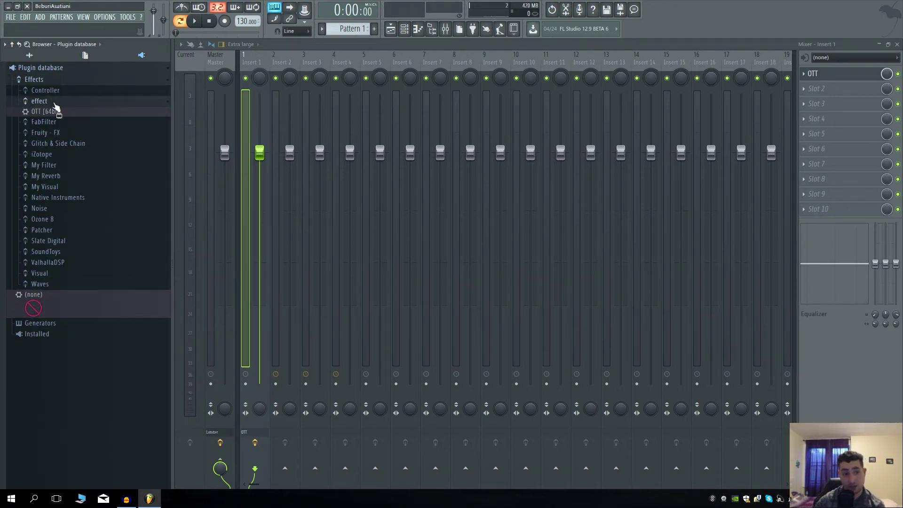
{"action": "left_click", "coordinate": [86, 221]}
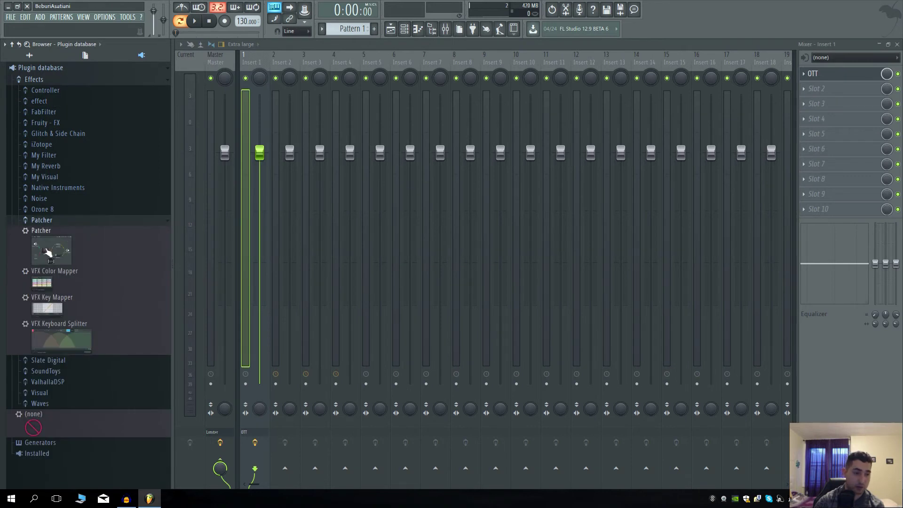
{"action": "left_click", "coordinate": [56, 222]}
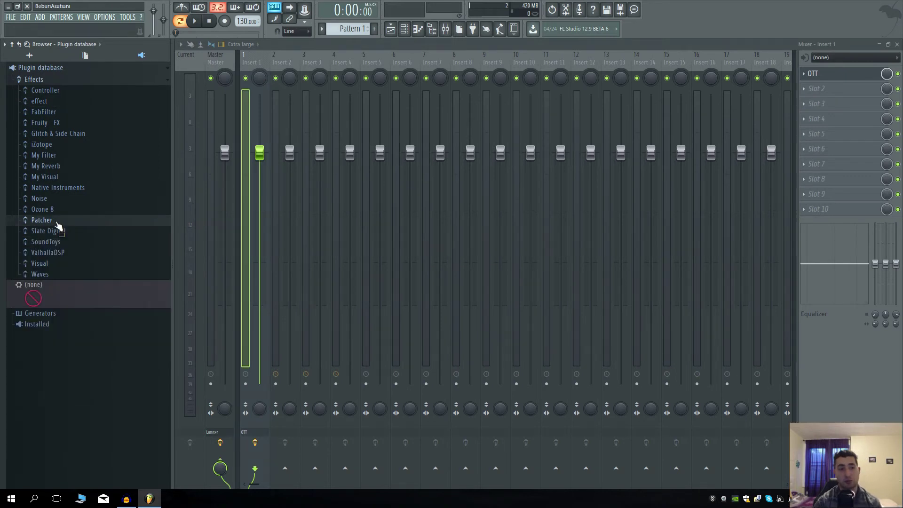
{"action": "left_click", "coordinate": [813, 104]}
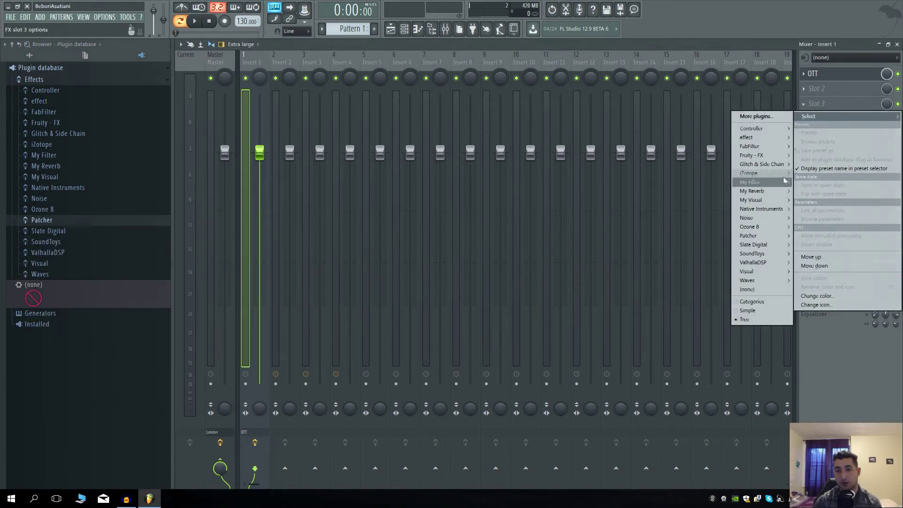
{"action": "left_click", "coordinate": [50, 425]}
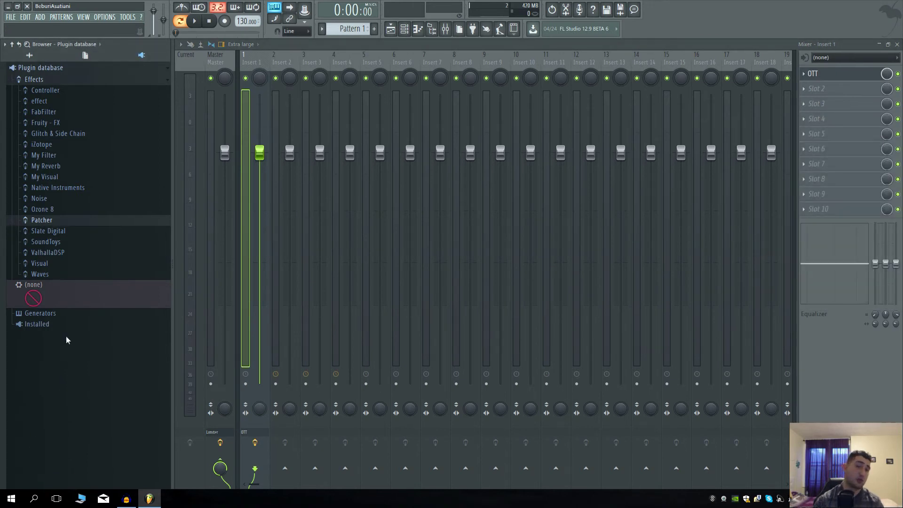
{"action": "left_click_drag", "start_coordinate": [67, 340], "coordinate": [51, 110]}
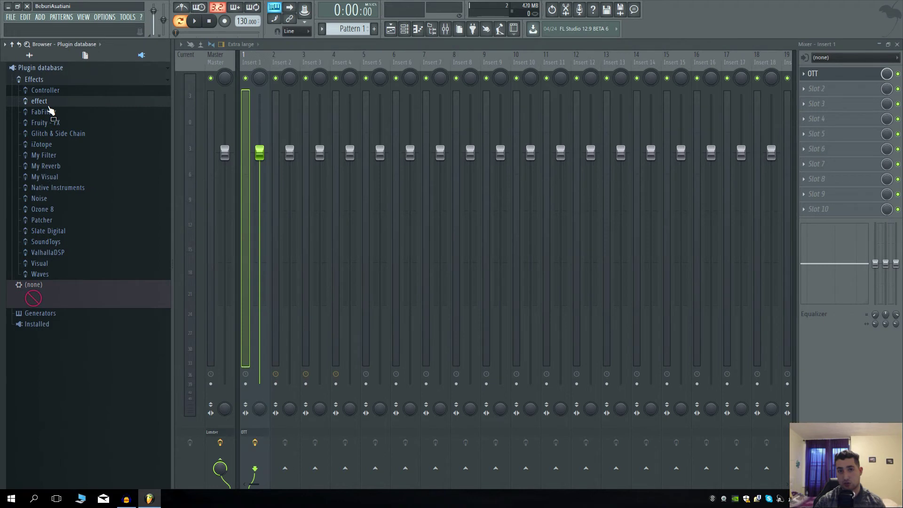
{"action": "left_click_drag", "start_coordinate": [50, 110], "coordinate": [55, 90]}
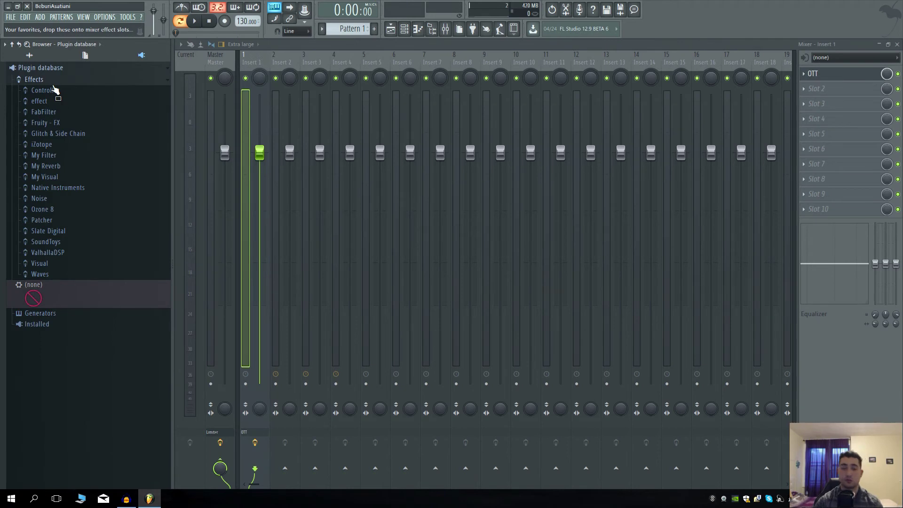
{"action": "left_click_drag", "start_coordinate": [55, 91], "coordinate": [56, 90]}
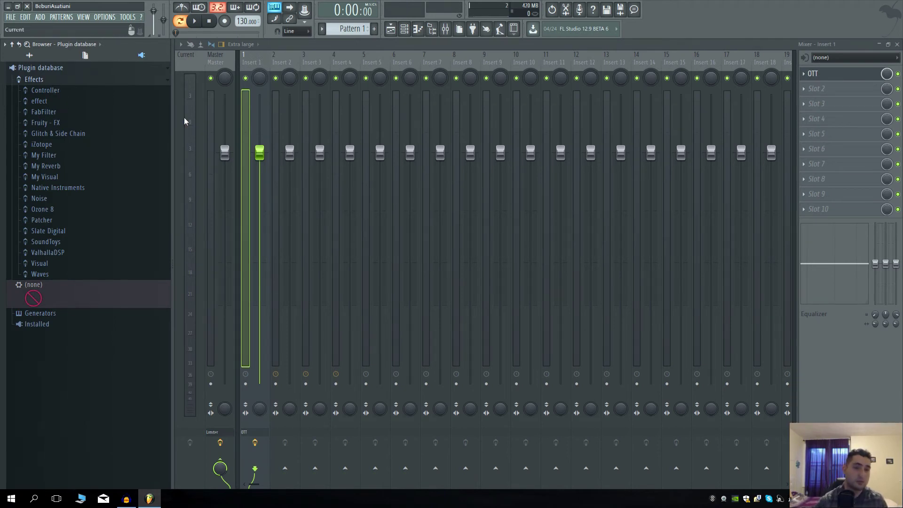
{"action": "left_click_drag", "start_coordinate": [162, 294], "coordinate": [98, 302]}
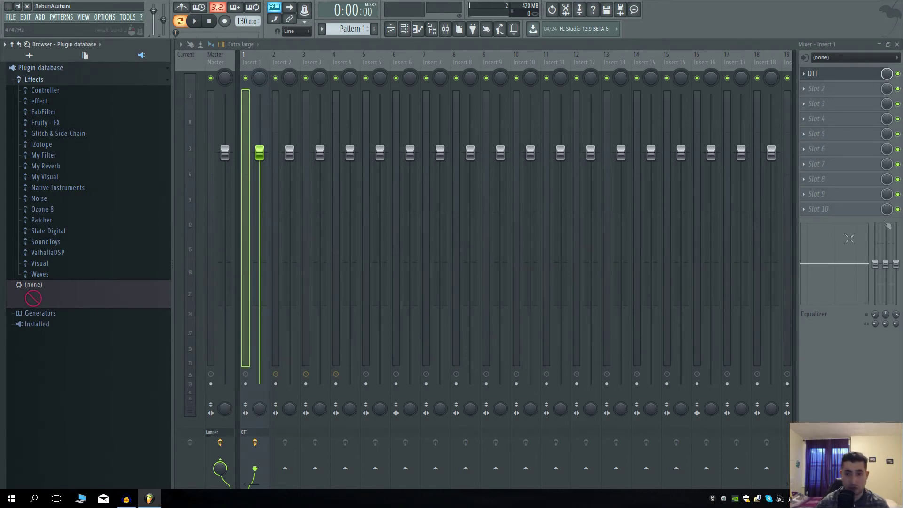
Remove OTT from slot 1 of Insert 1 by replacing it with (none)
{"action": "left_click", "coordinate": [809, 74]}
{"action": "mouse_move", "coordinate": [809, 86]}
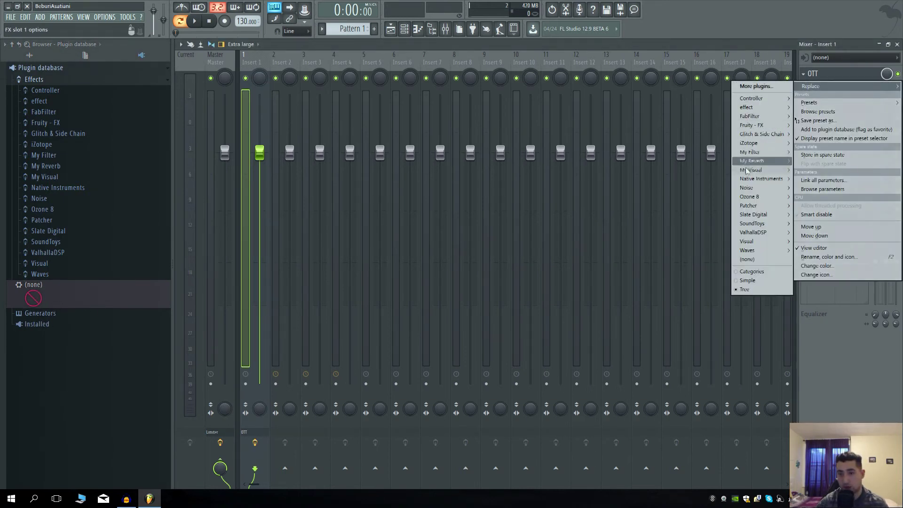
{"action": "left_click", "coordinate": [746, 259]}
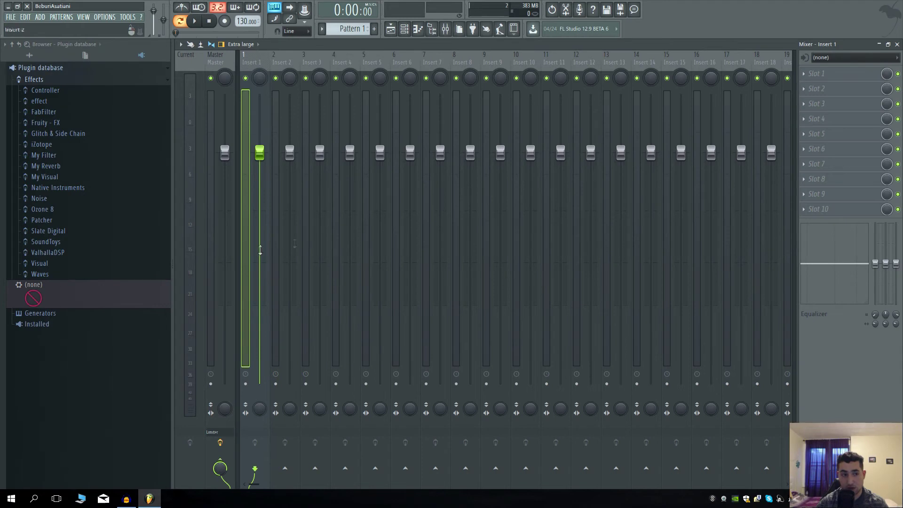
Collapse the Effects folder in the plugin database and check which plugin the effect category offers for slot 1
{"action": "left_click", "coordinate": [807, 74]}
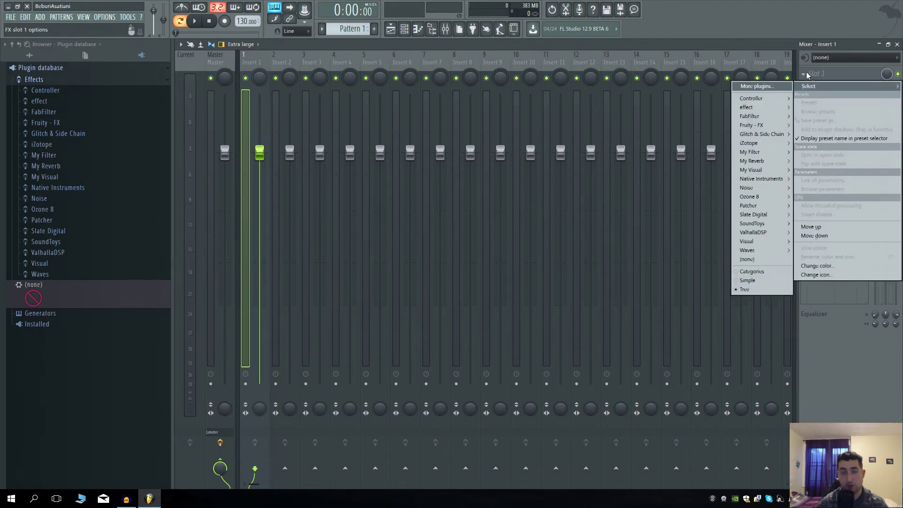
{"action": "left_click", "coordinate": [809, 75]}
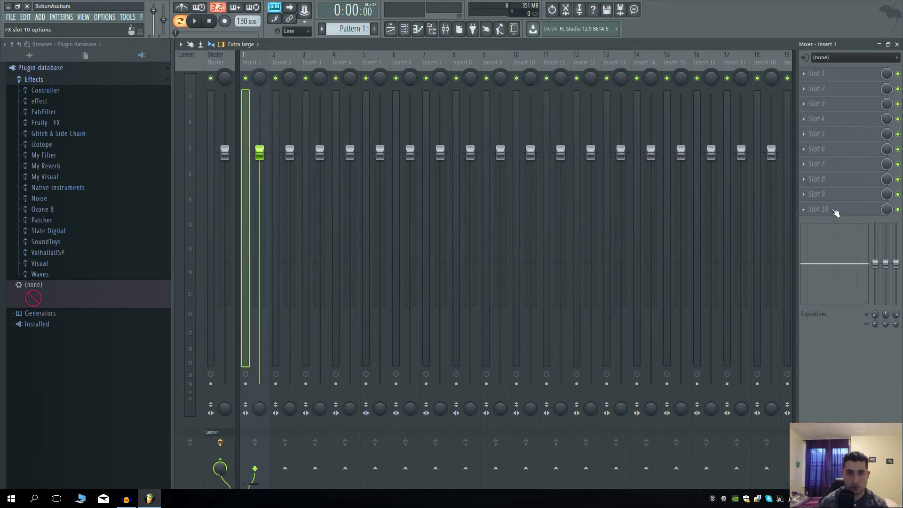
{"action": "left_click_drag", "start_coordinate": [40, 89], "coordinate": [43, 87]}
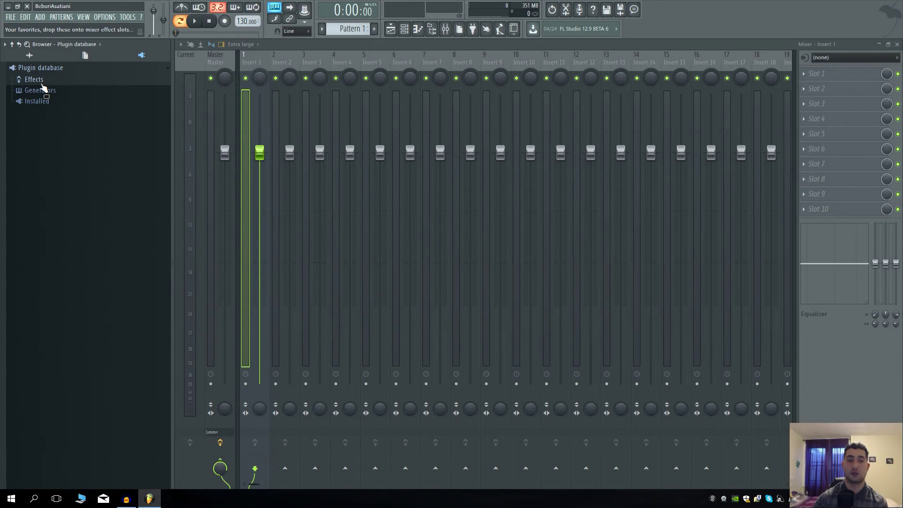
{"action": "left_click", "coordinate": [817, 74]}
{"action": "mouse_move", "coordinate": [771, 113]}
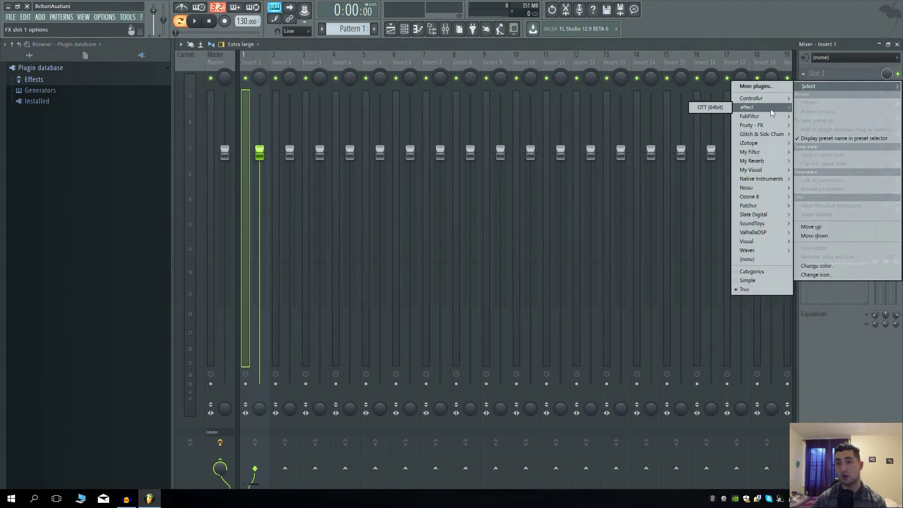
{"action": "key", "text": "Escape"}
Switch to File Explorer and open STUFF\FL Studio 12\Data\Patches\Plugin database on the STUDIO (E:) drive, moving the window clear of the plugin browser
{"action": "left_click", "coordinate": [81, 499]}
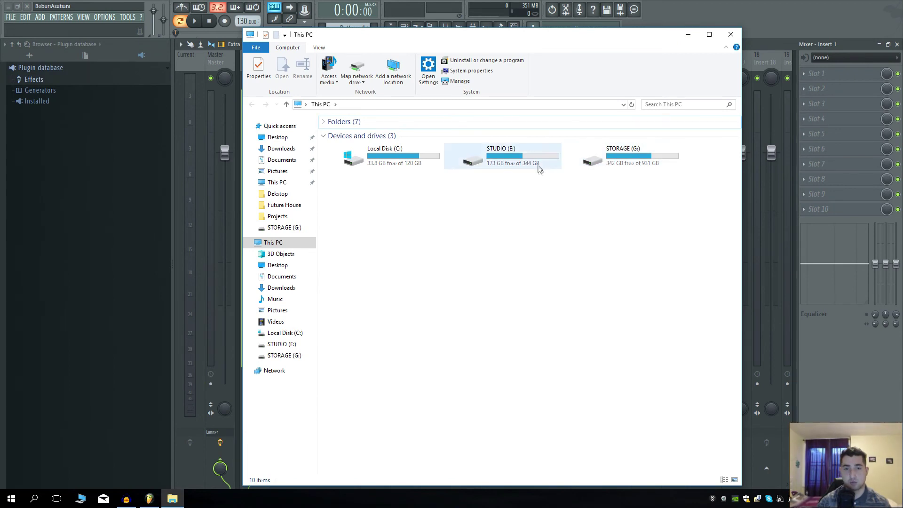
{"action": "double_click", "coordinate": [540, 169]}
{"action": "double_click", "coordinate": [349, 143]}
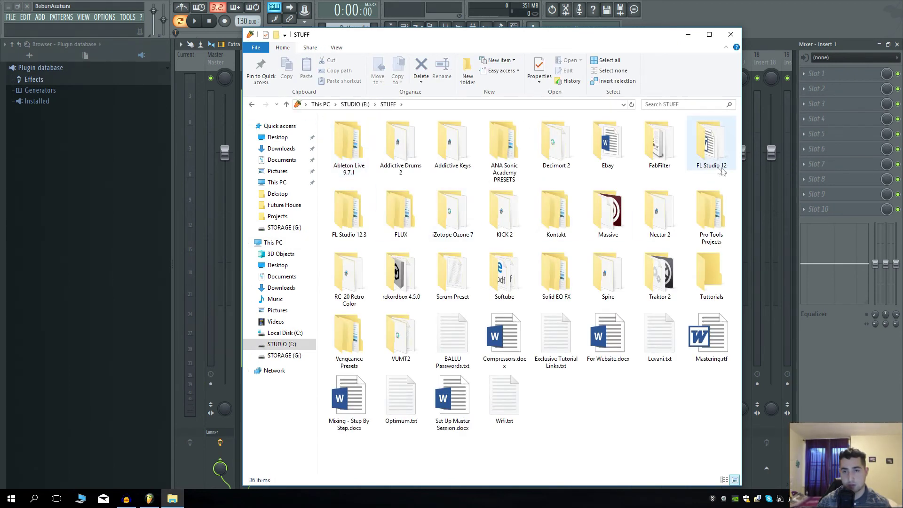
{"action": "double_click", "coordinate": [709, 158]}
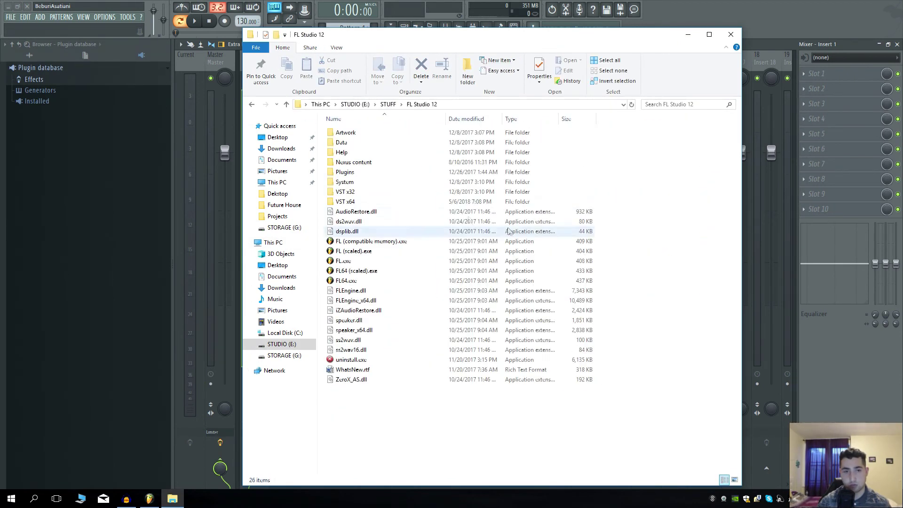
{"action": "double_click", "coordinate": [368, 144]}
{"action": "double_click", "coordinate": [367, 143]}
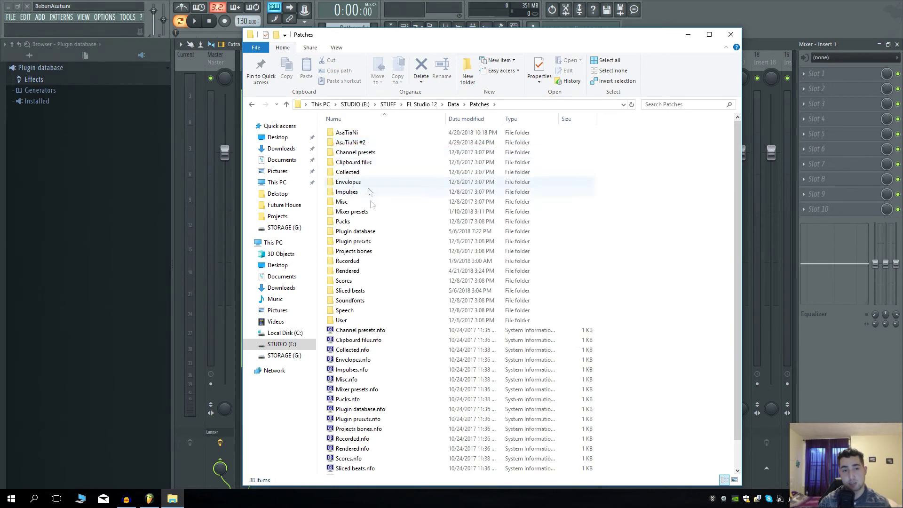
{"action": "double_click", "coordinate": [371, 231]}
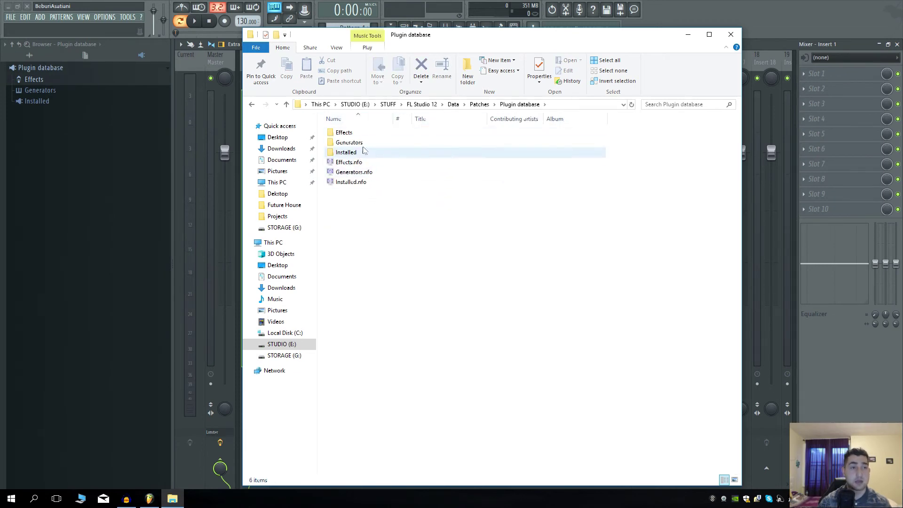
{"action": "left_click_drag", "start_coordinate": [451, 34], "coordinate": [560, 52]}
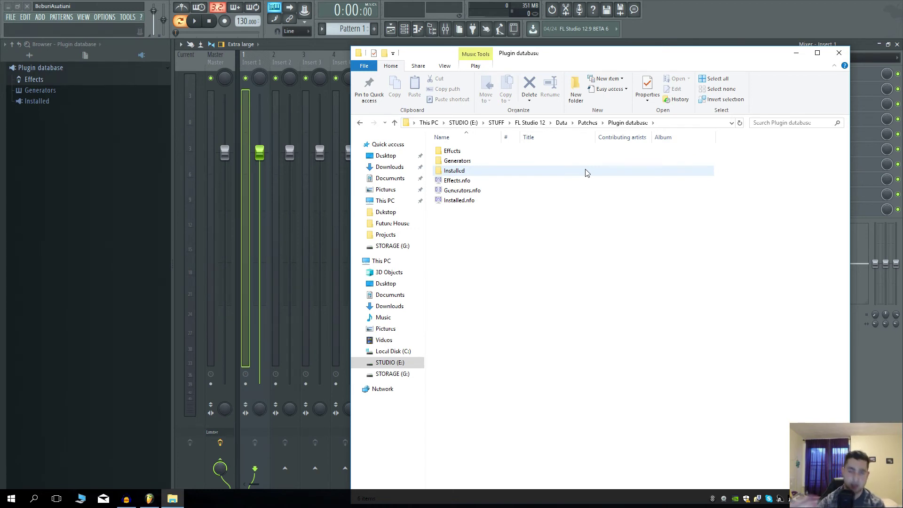
Create a new folder named XFER inside the Effects folder of the plugin database and close File Explorer
{"action": "left_click", "coordinate": [450, 151]}
{"action": "left_click", "coordinate": [451, 152]}
{"action": "key", "text": "Escape"}
{"action": "key", "text": "Down"}
{"action": "key", "text": "Down"}
{"action": "double_click", "coordinate": [492, 154]}
{"action": "right_click", "coordinate": [487, 416]}
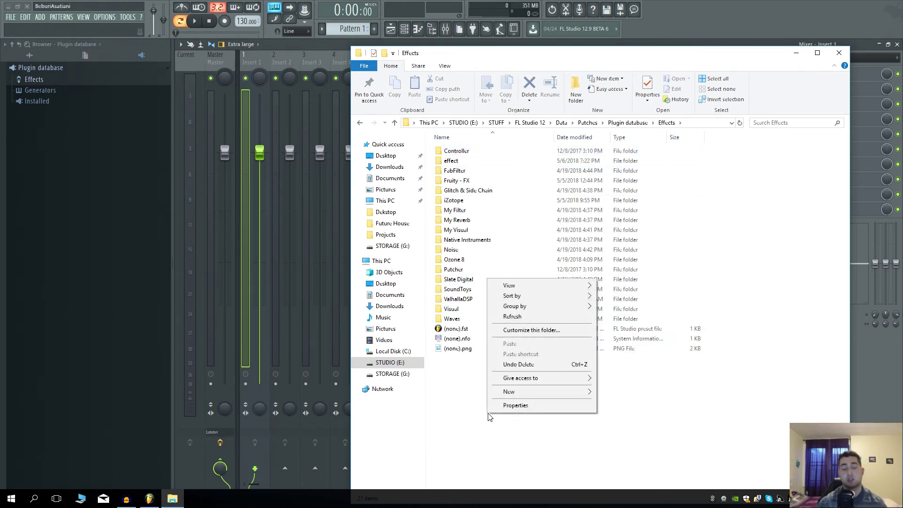
{"action": "mouse_move", "coordinate": [557, 392]}
{"action": "left_click", "coordinate": [624, 394]}
{"action": "type", "text": "XFER"}
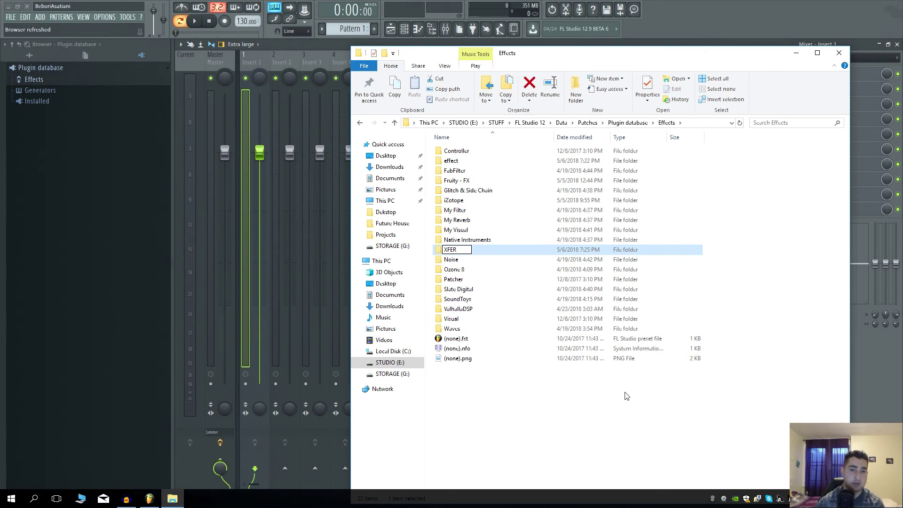
{"action": "key", "text": "Return"}
{"action": "key", "text": "alt+F4"}
Expand the Effects folder in the plugin database and look through its categories for the new folder
{"action": "left_click", "coordinate": [49, 81]}
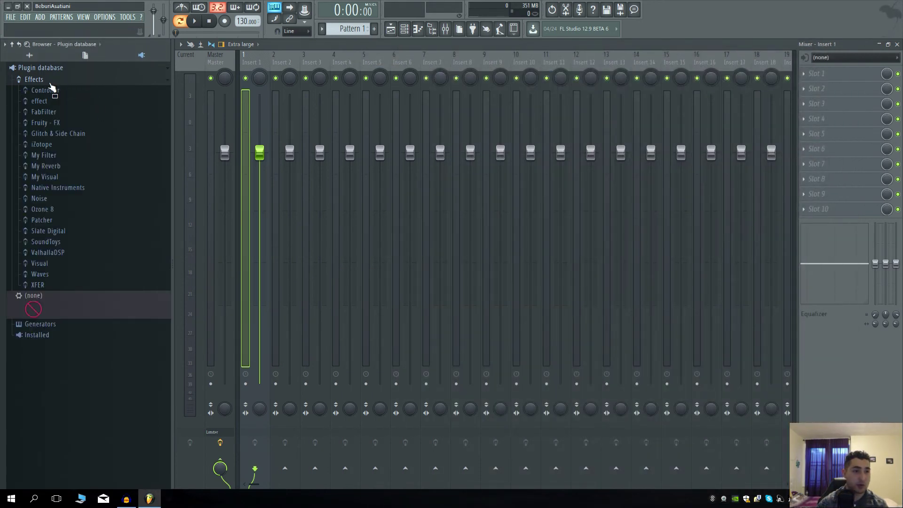
{"action": "left_click", "coordinate": [50, 86]}
{"action": "left_click", "coordinate": [60, 210]}
{"action": "left_click", "coordinate": [61, 210]}
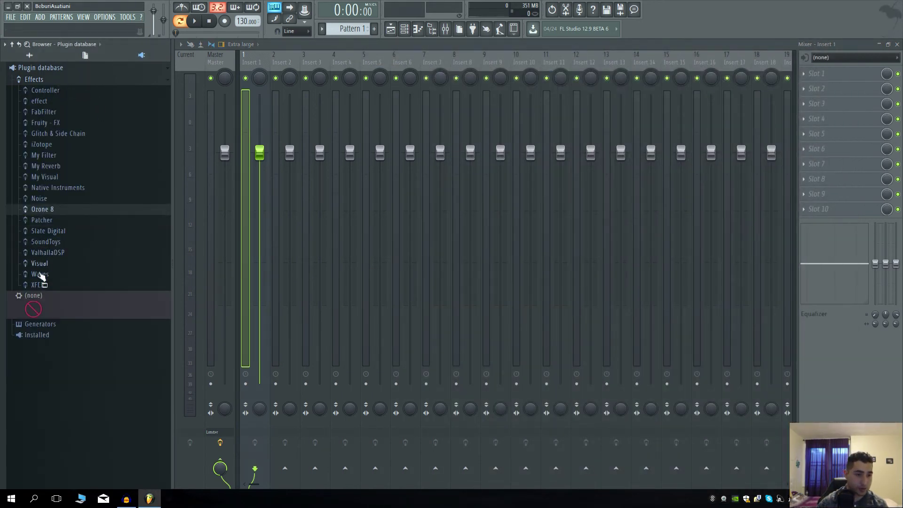
Load OTT [64bit] from the effect category into slot 1 of Insert 1
{"action": "left_click", "coordinate": [820, 77]}
{"action": "mouse_move", "coordinate": [768, 109]}
{"action": "left_click", "coordinate": [709, 108]}
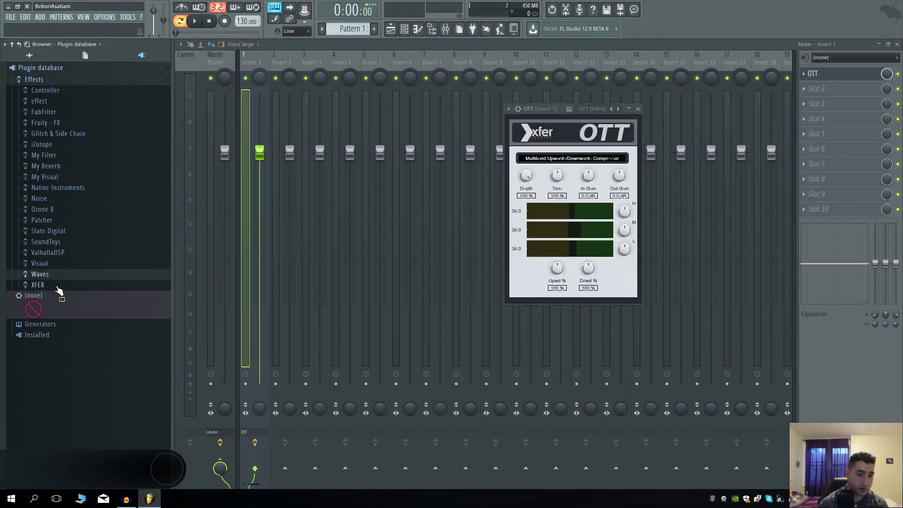
Add OTT to the plugin database as a favorite under the XFER subcategory
{"action": "left_click", "coordinate": [510, 110]}
{"action": "left_click", "coordinate": [509, 110]}
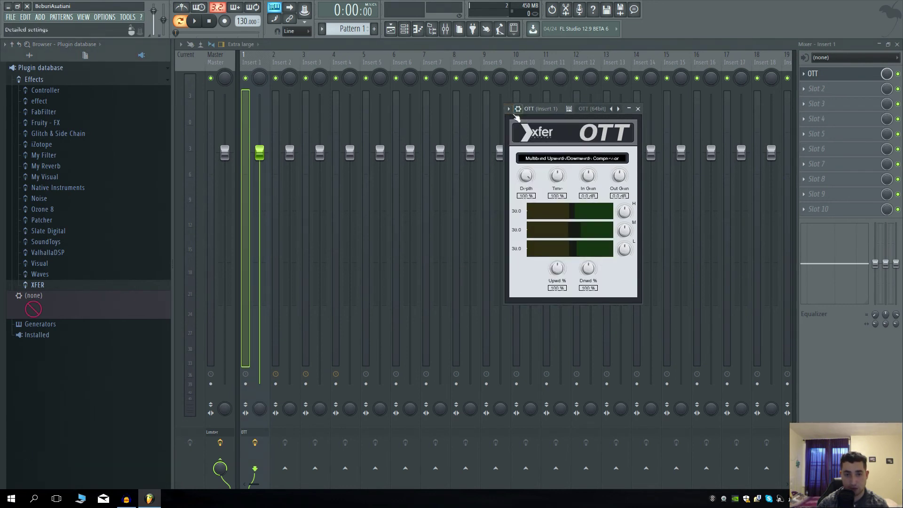
{"action": "left_click", "coordinate": [508, 109]}
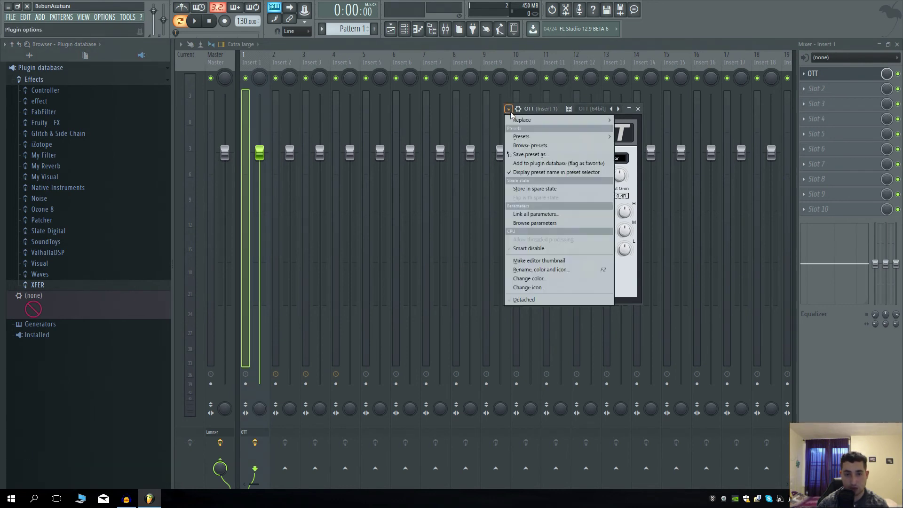
{"action": "left_click", "coordinate": [543, 163]}
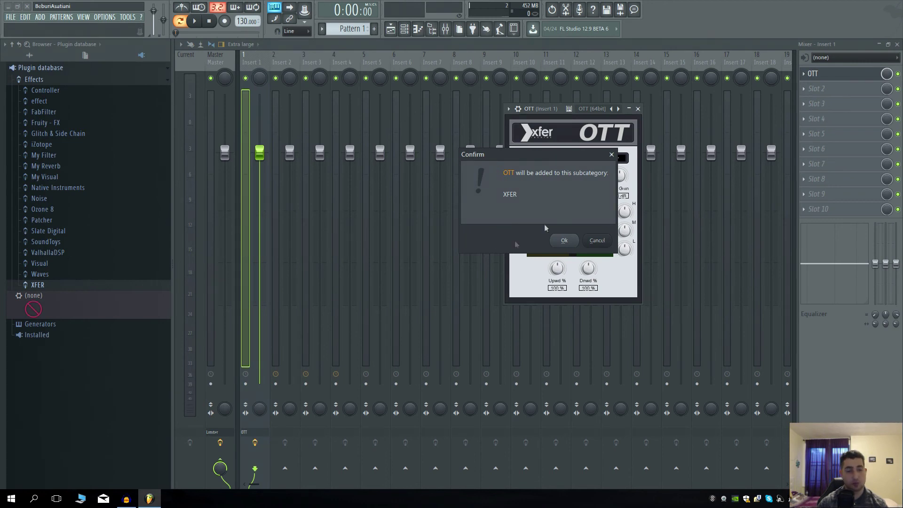
{"action": "left_click", "coordinate": [565, 241]}
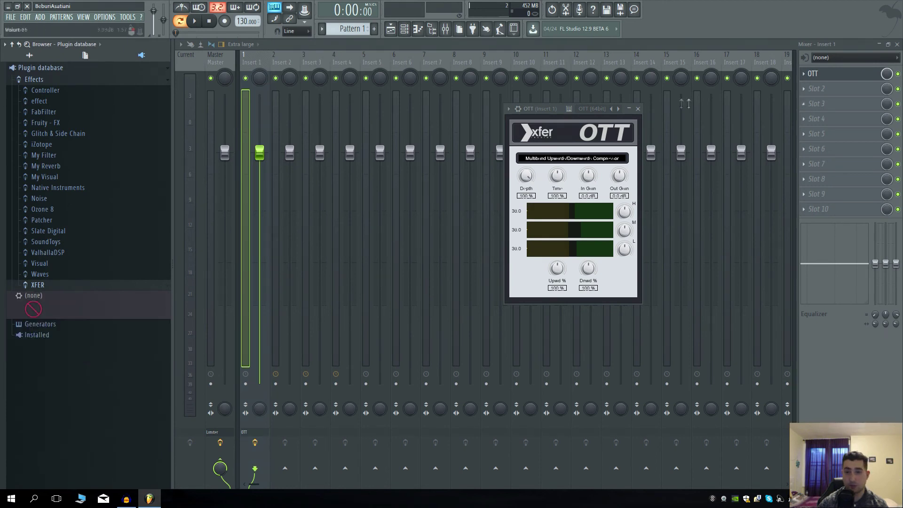
Close the OTT window and clear slot 1 of Insert 1 by replacing the plugin with (none)
{"action": "left_click", "coordinate": [637, 109]}
{"action": "left_click", "coordinate": [803, 73]}
{"action": "mouse_move", "coordinate": [808, 85]}
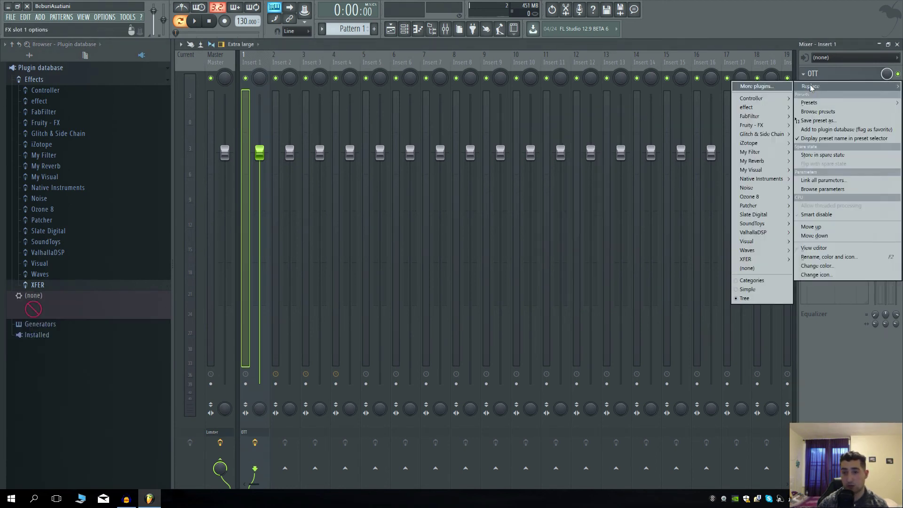
{"action": "left_click", "coordinate": [770, 265]}
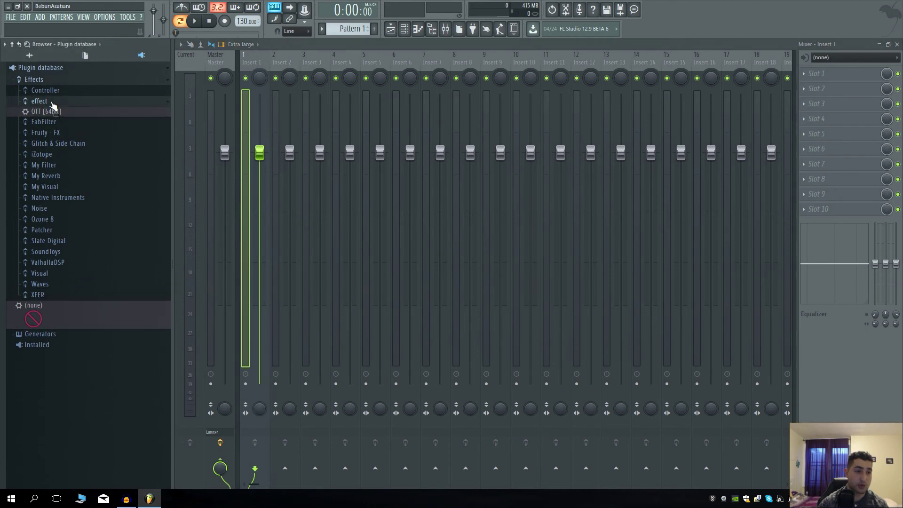
Delete the effect category folder from Effects in the plugin database, sending it to the Recycle Bin
{"action": "left_click", "coordinate": [58, 286]}
{"action": "left_click", "coordinate": [58, 286]}
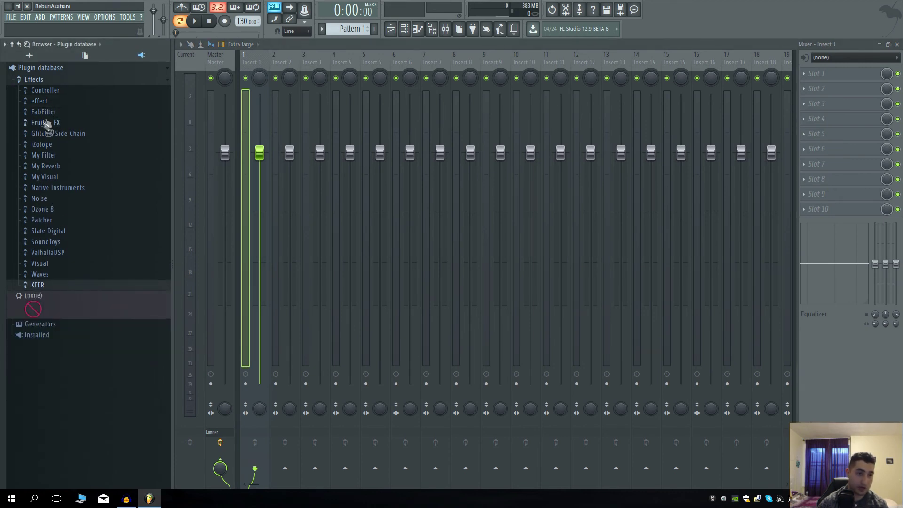
{"action": "left_click", "coordinate": [54, 99]}
{"action": "right_click", "coordinate": [53, 98]}
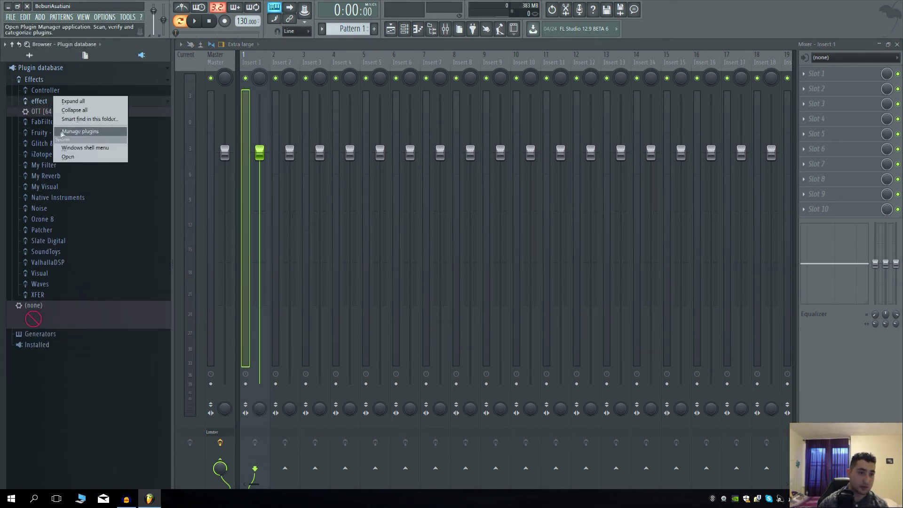
{"action": "left_click", "coordinate": [37, 100]}
{"action": "right_click", "coordinate": [44, 98]}
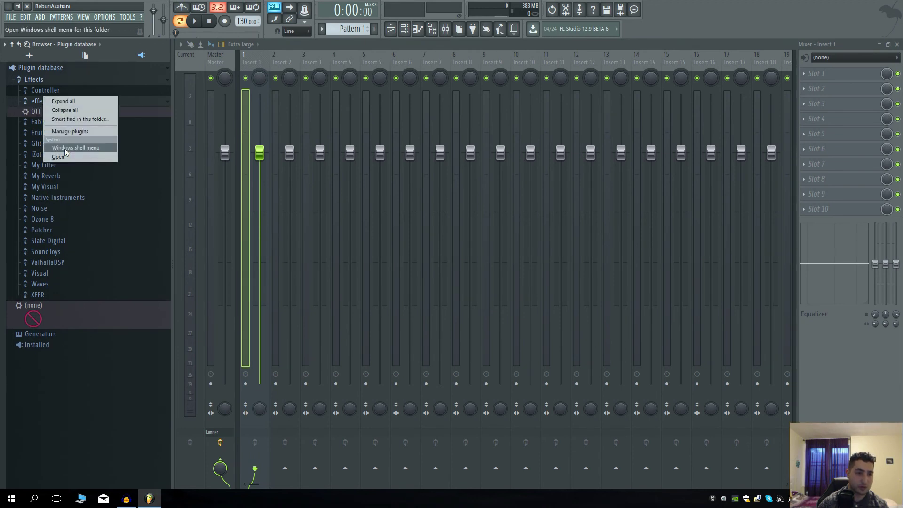
{"action": "left_click", "coordinate": [64, 110]}
{"action": "right_click", "coordinate": [40, 103]}
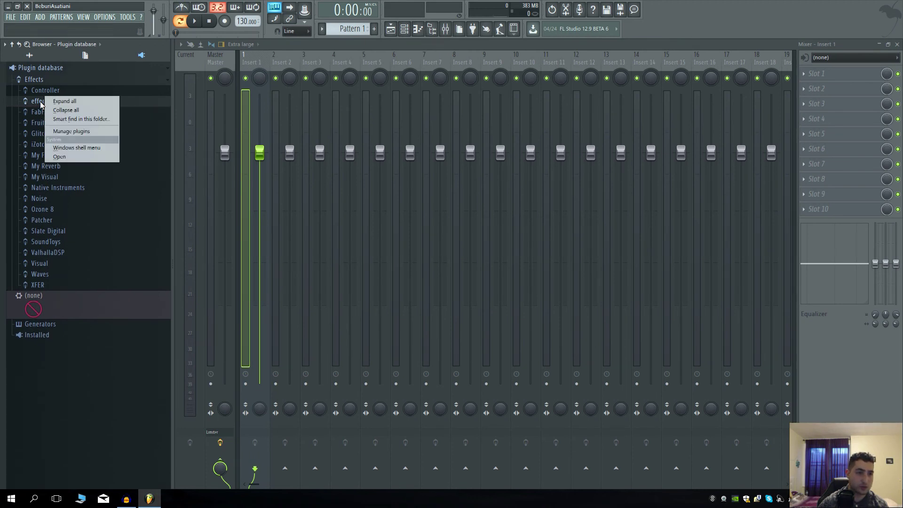
{"action": "left_click", "coordinate": [77, 148]}
{"action": "left_click", "coordinate": [144, 417]}
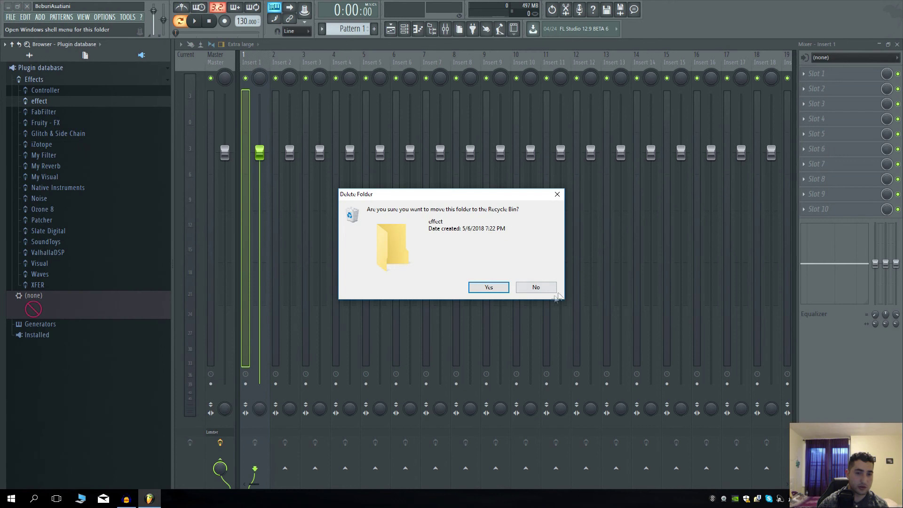
{"action": "left_click", "coordinate": [481, 286]}
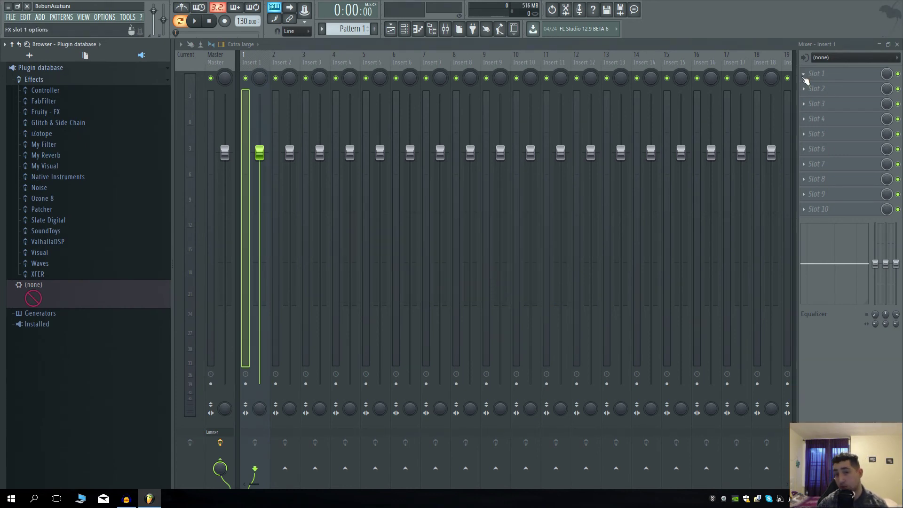
Load OTT from the XFER category into slot 1 of Insert 1
{"action": "left_click", "coordinate": [804, 78]}
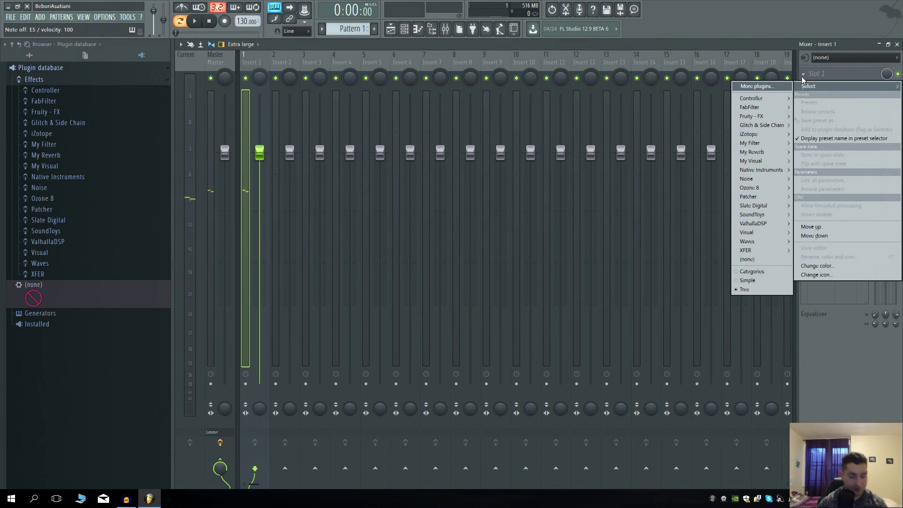
{"action": "left_click", "coordinate": [800, 67]}
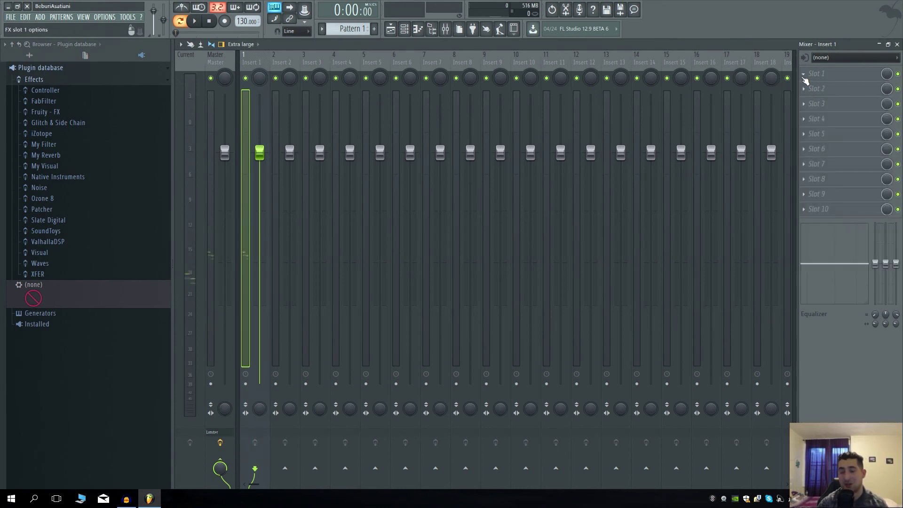
{"action": "left_click", "coordinate": [803, 75]}
{"action": "mouse_move", "coordinate": [787, 254]}
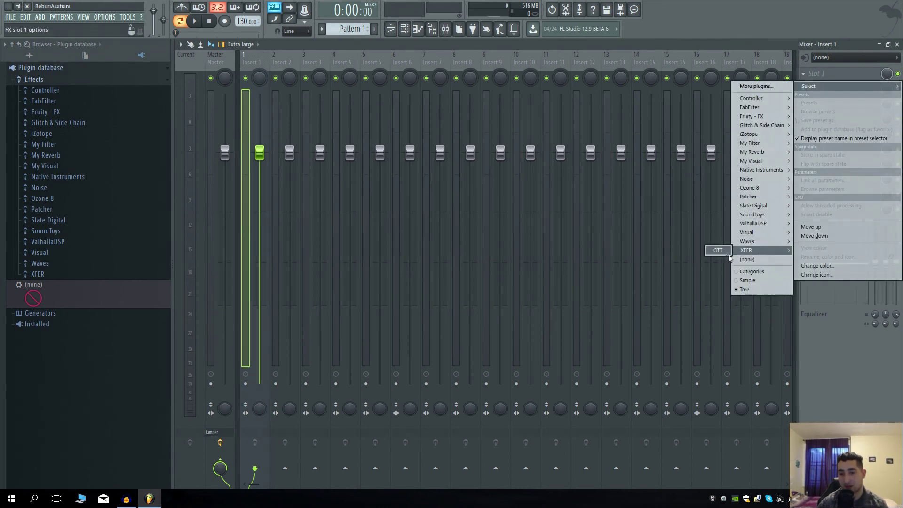
{"action": "left_click", "coordinate": [718, 253]}
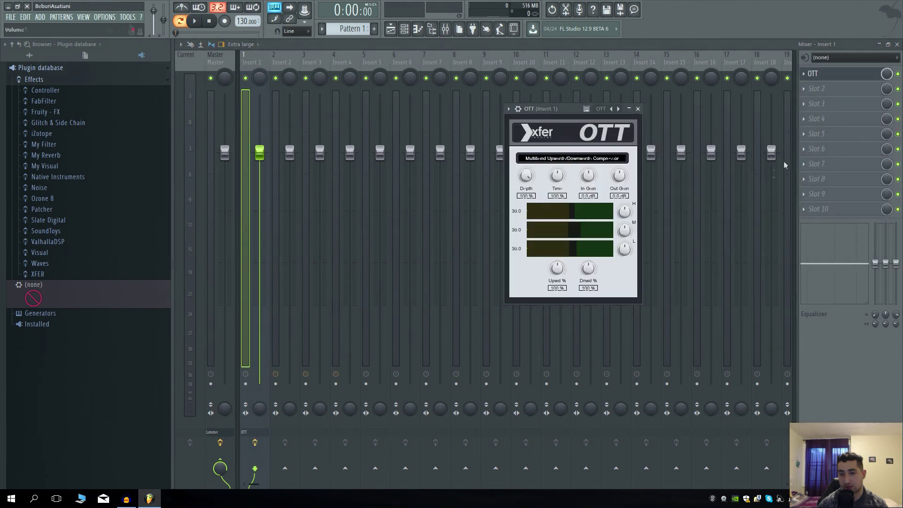
Replace the plugin in slot 1 with a fresh OTT from the XFER category
{"action": "left_click", "coordinate": [806, 74]}
{"action": "mouse_move", "coordinate": [810, 86]}
{"action": "mouse_move", "coordinate": [770, 254]}
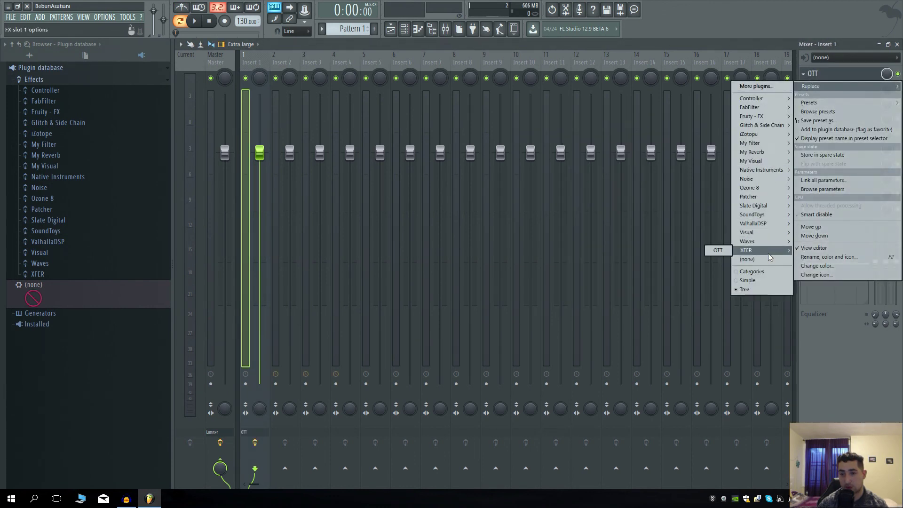
{"action": "left_click", "coordinate": [720, 251]}
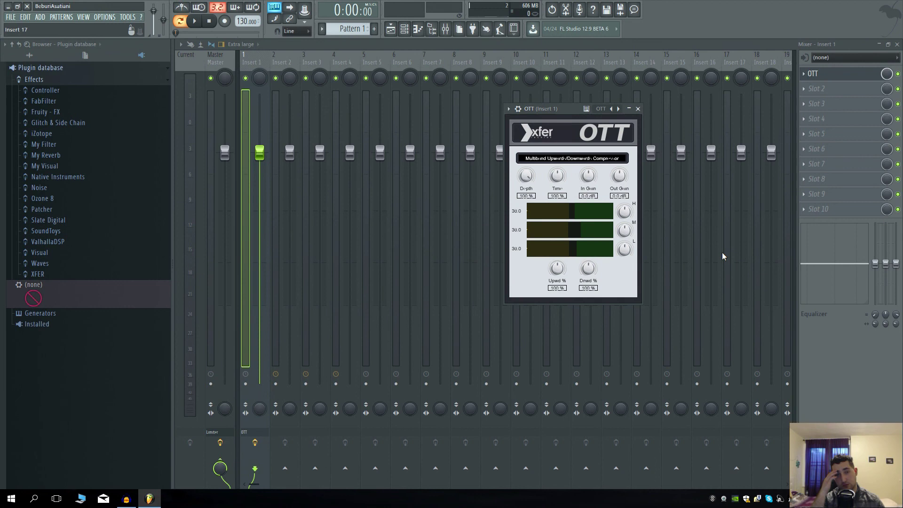